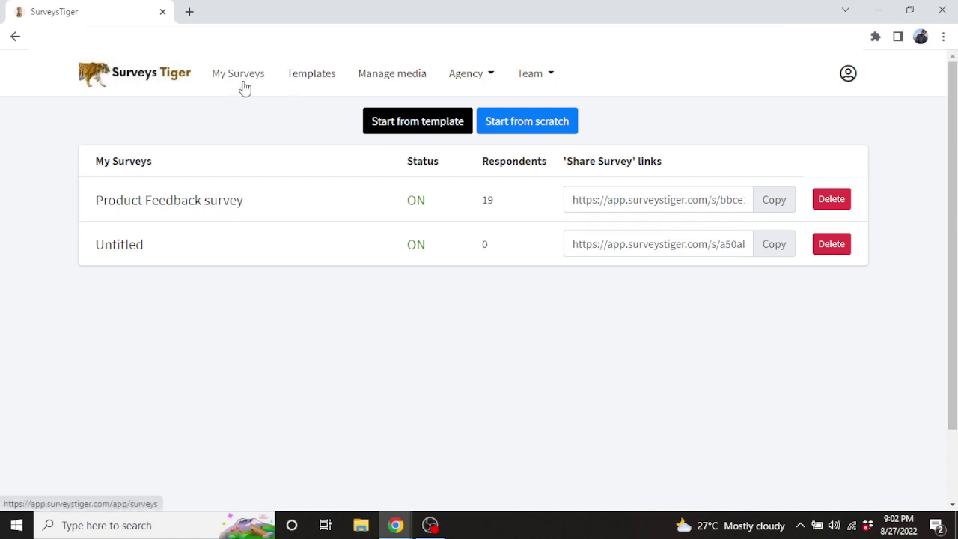
Look through the Agency and Team options, then start a new survey from scratch
click(481, 83)
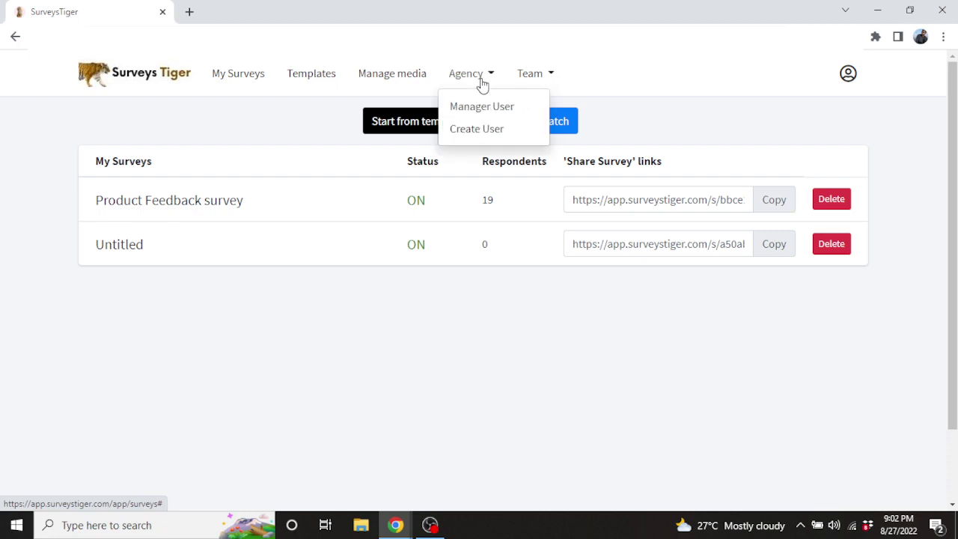
click(551, 79)
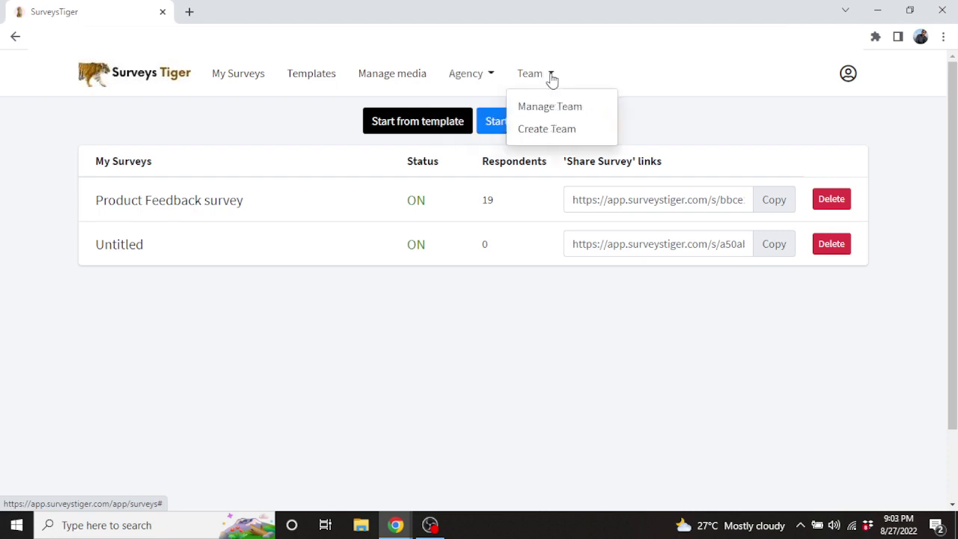
click(274, 129)
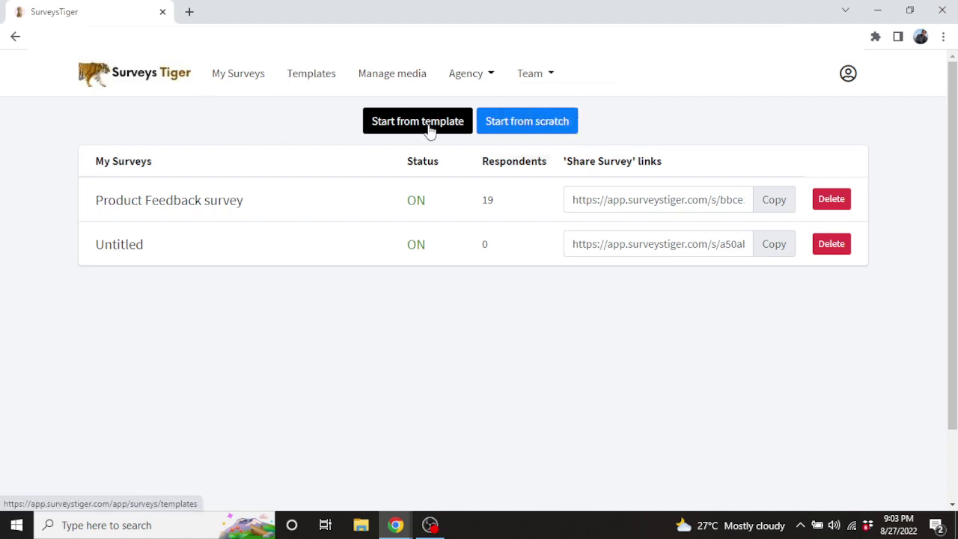
click(527, 121)
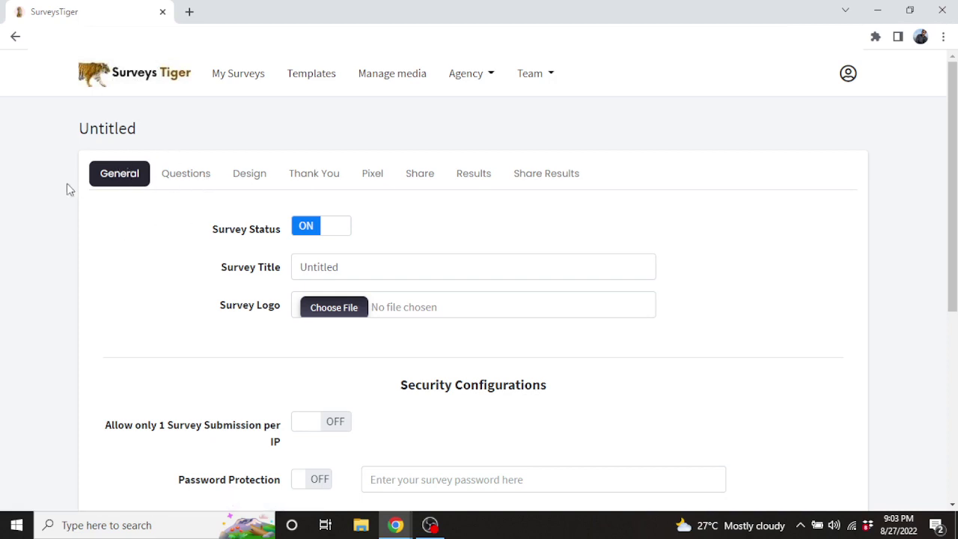
Toggle Survey Status off and back on, and replace the title with 'Test survey'
click(309, 226)
click(312, 231)
click(354, 272)
key(ctrl+a)
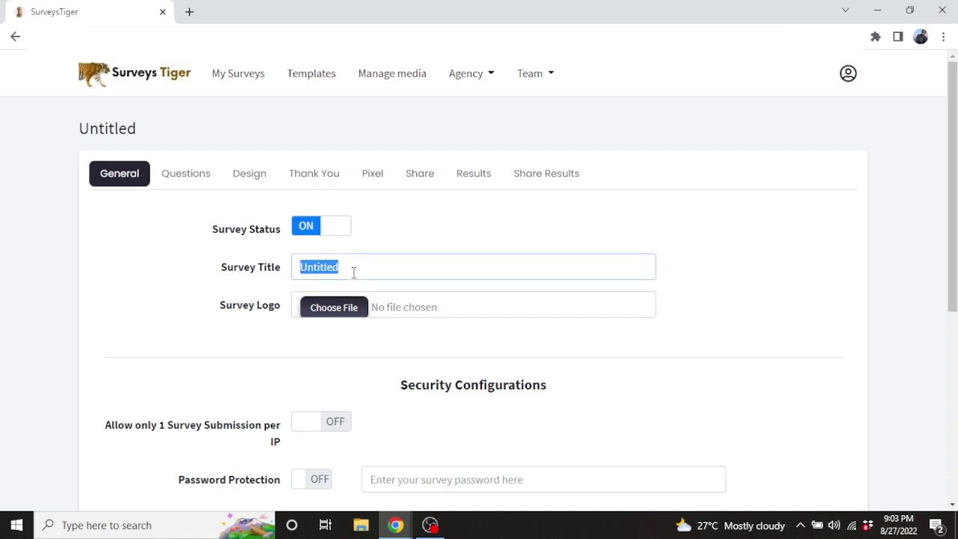
text(Test survey)
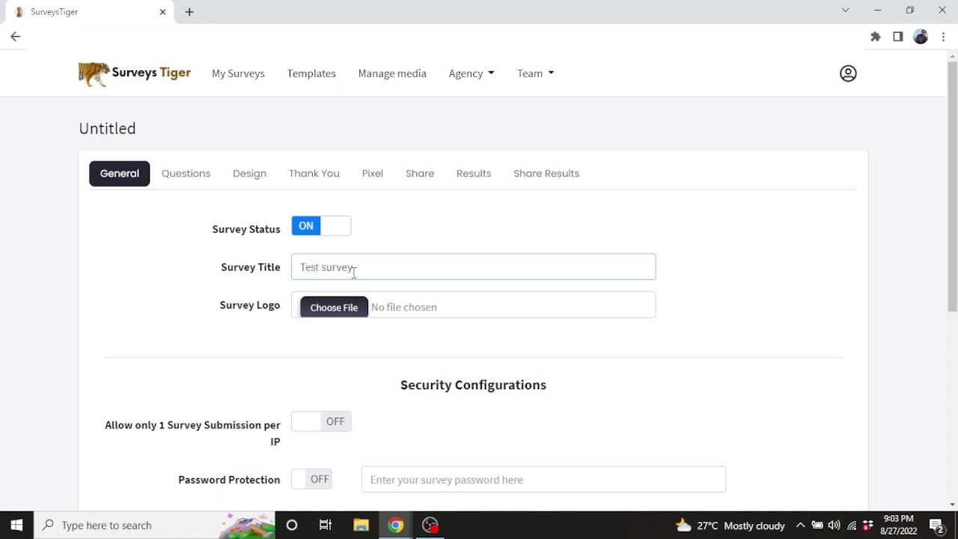
scroll(677, 301, down, 1)
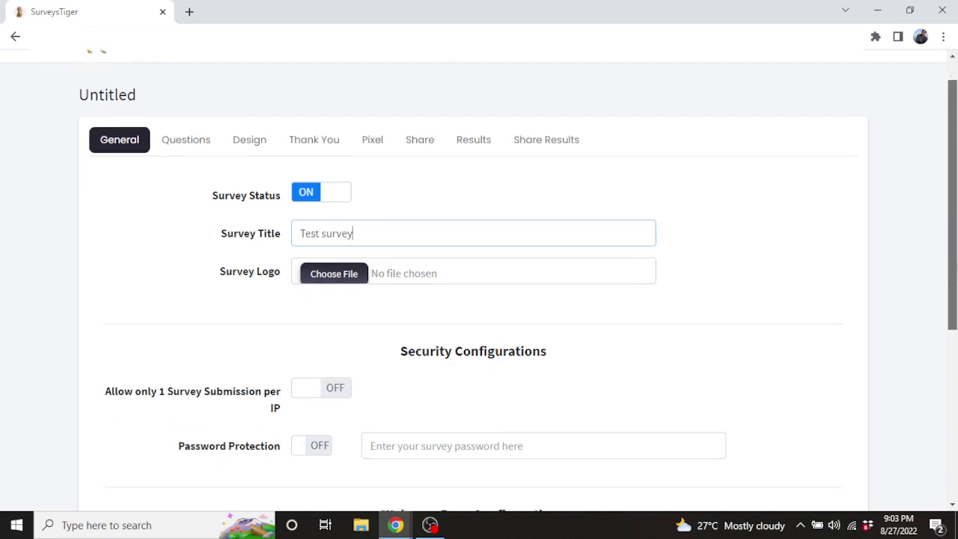
scroll(873, 310, down, 2)
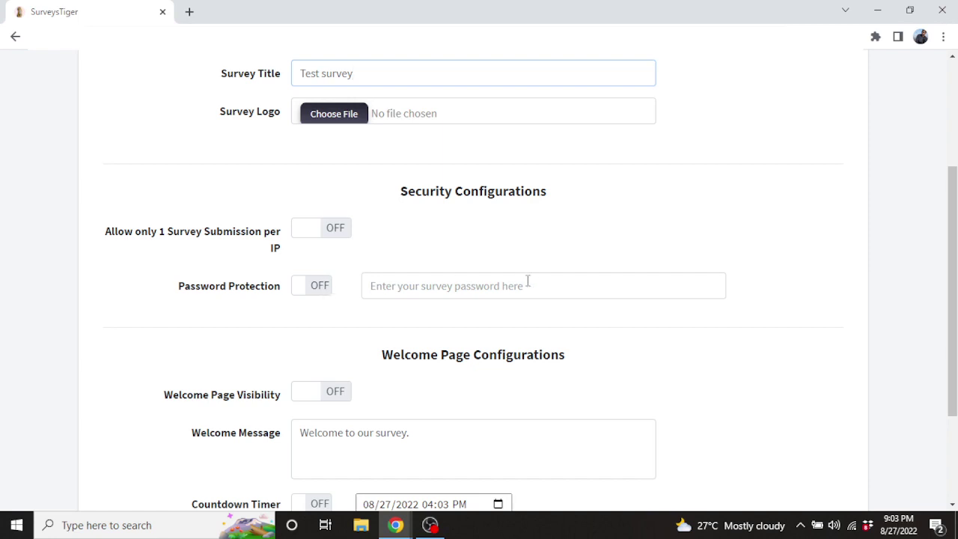
Leave Password Protection and Welcome Page Visibility both off and save the general settings
click(500, 283)
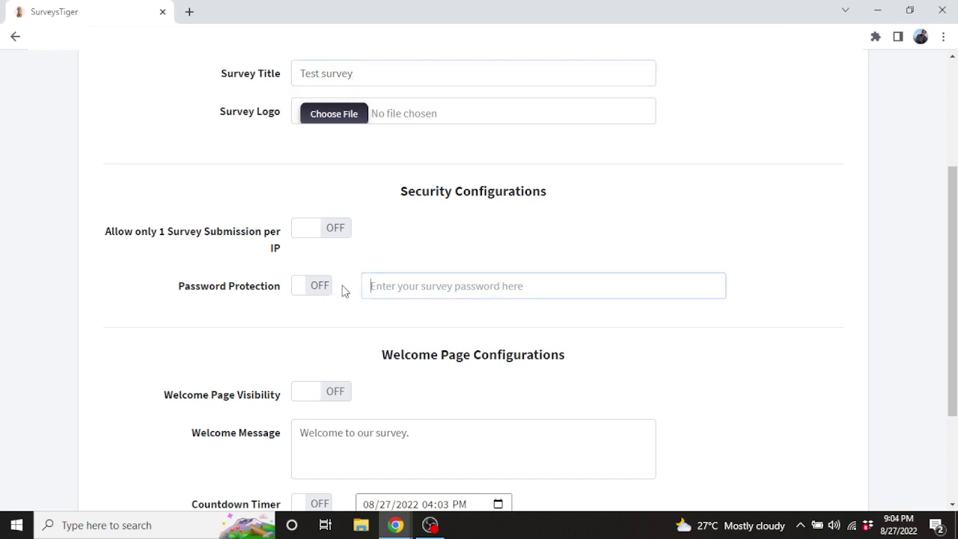
click(329, 291)
click(329, 291)
drag(952, 291, 952, 362)
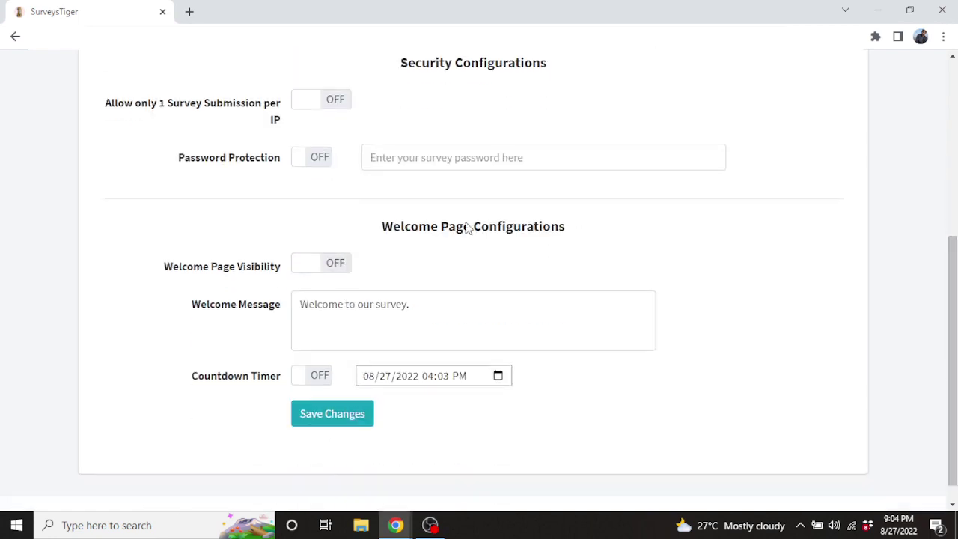
click(337, 270)
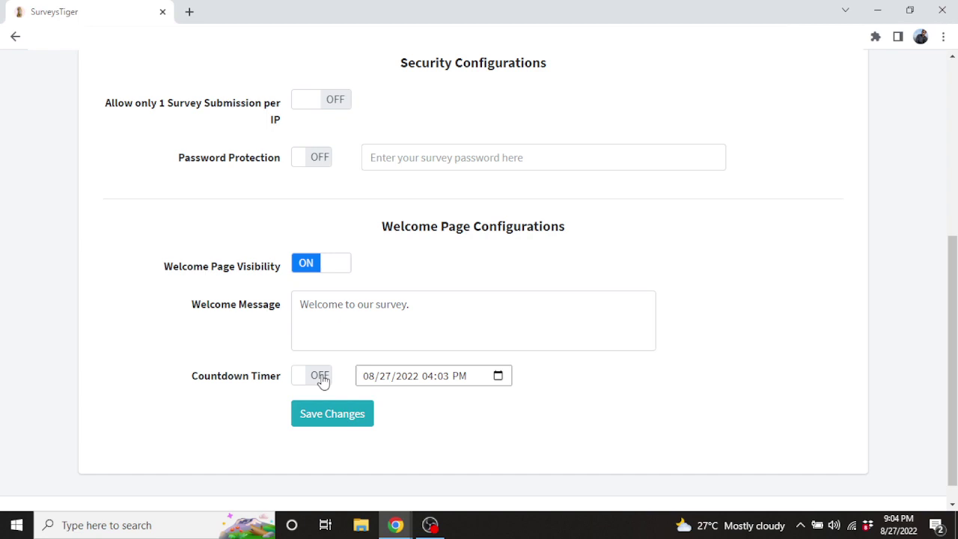
click(307, 269)
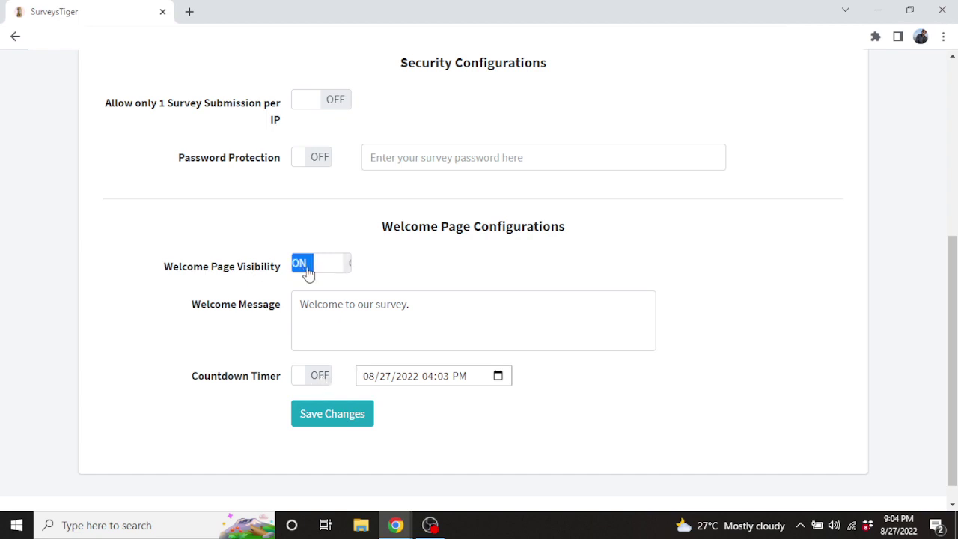
click(331, 416)
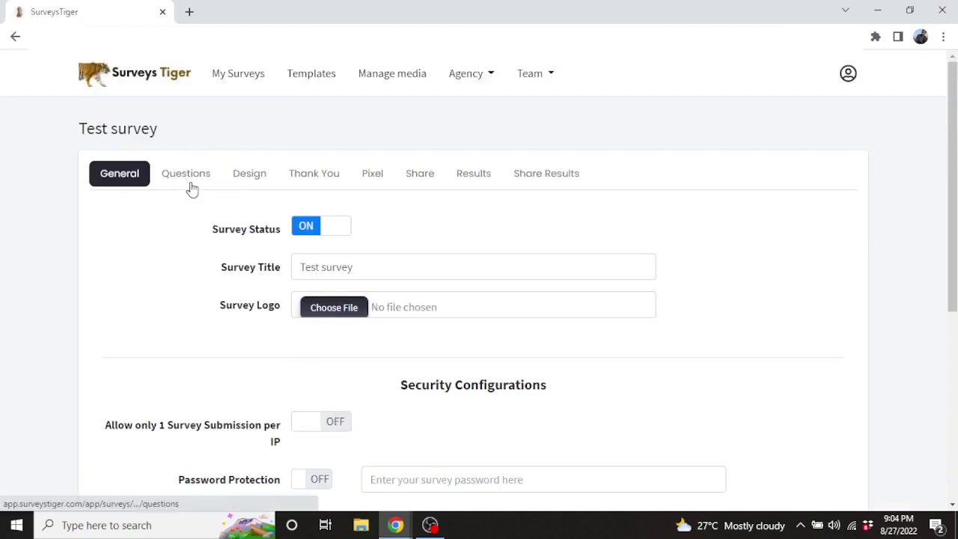
Add Short Text, Page Break and Number questions, moving Number above Short Text
click(190, 188)
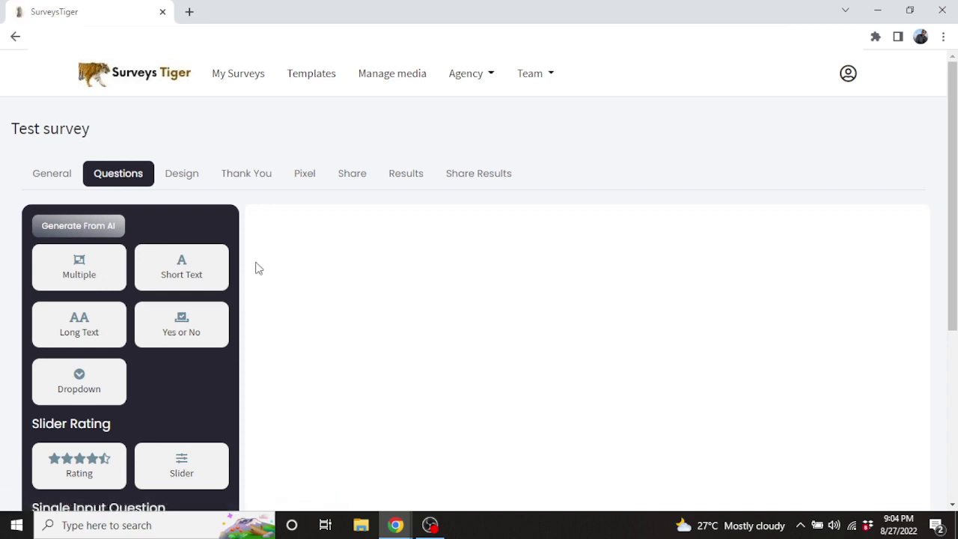
drag(179, 262, 360, 256)
drag(955, 175, 956, 331)
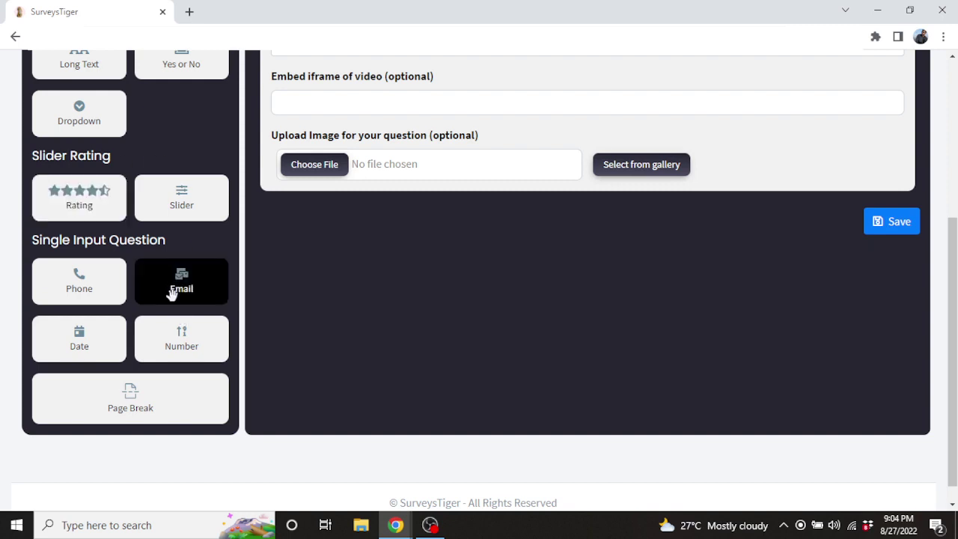
drag(142, 393, 358, 235)
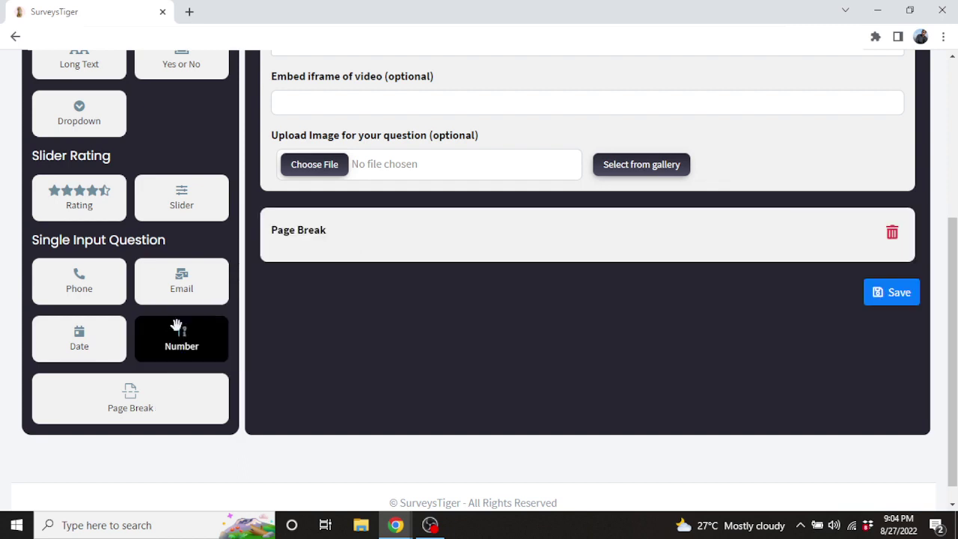
drag(163, 336, 327, 338)
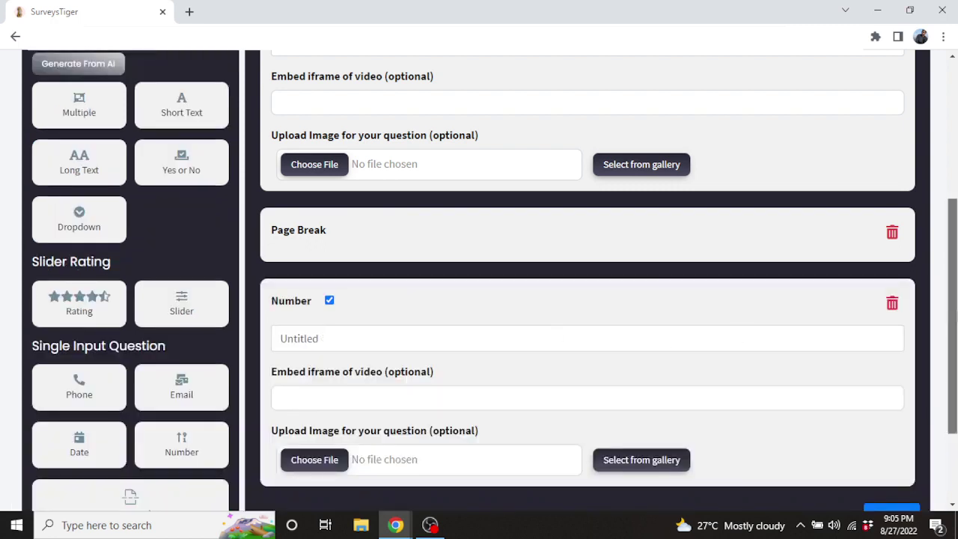
drag(955, 320, 956, 255)
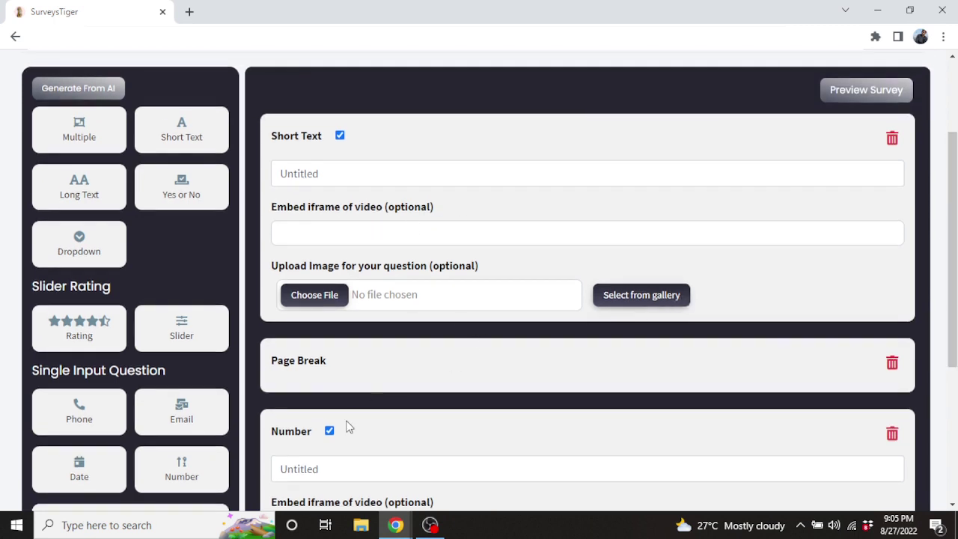
drag(348, 427, 406, 140)
drag(952, 213, 951, 323)
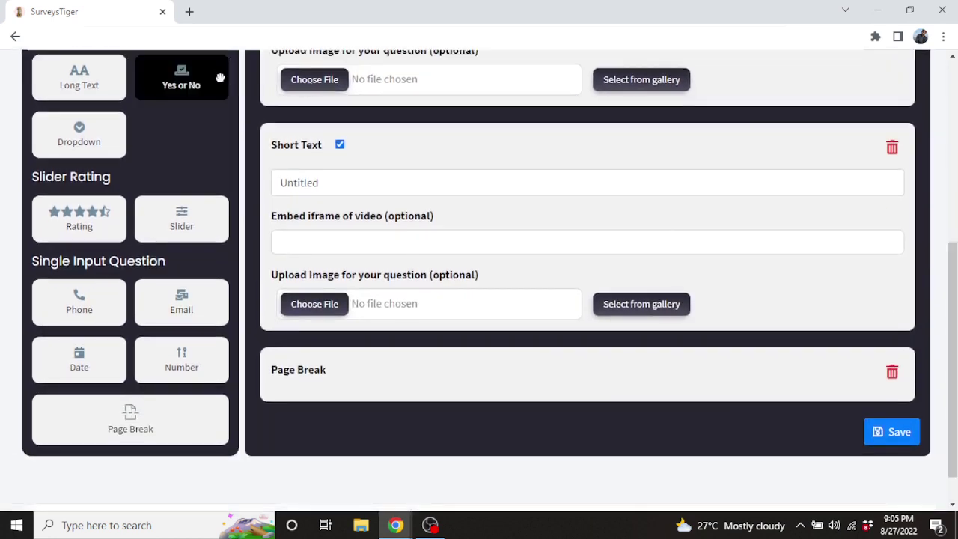
Add a Yes or No and a second Number question, delete the page break, and save
drag(220, 78, 408, 201)
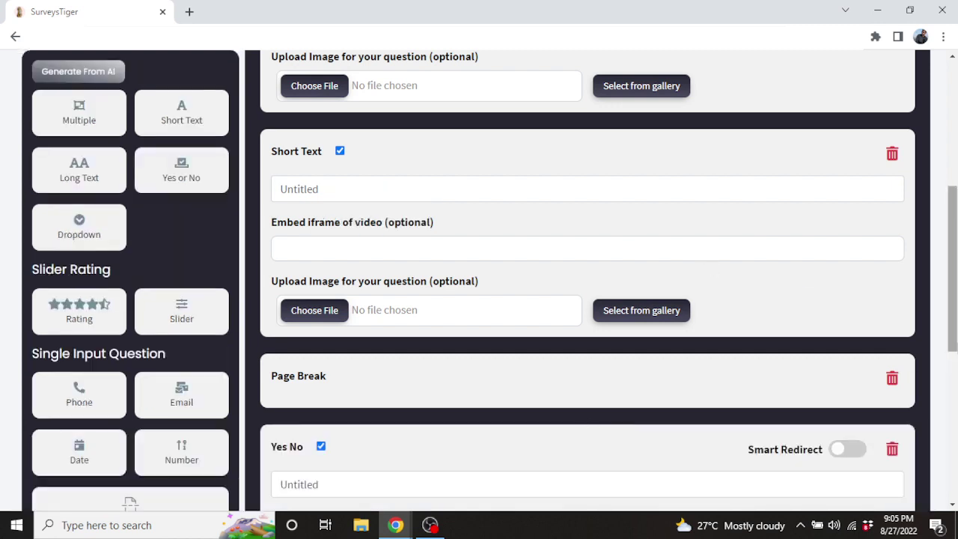
scroll(337, 239, down, 3)
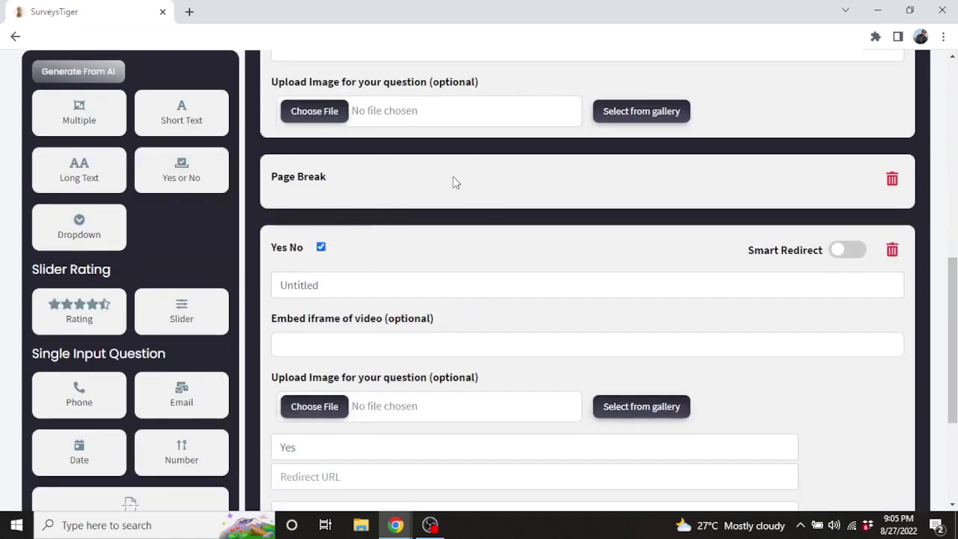
drag(453, 182, 483, 398)
drag(187, 405, 417, 464)
scroll(574, 225, down, 3)
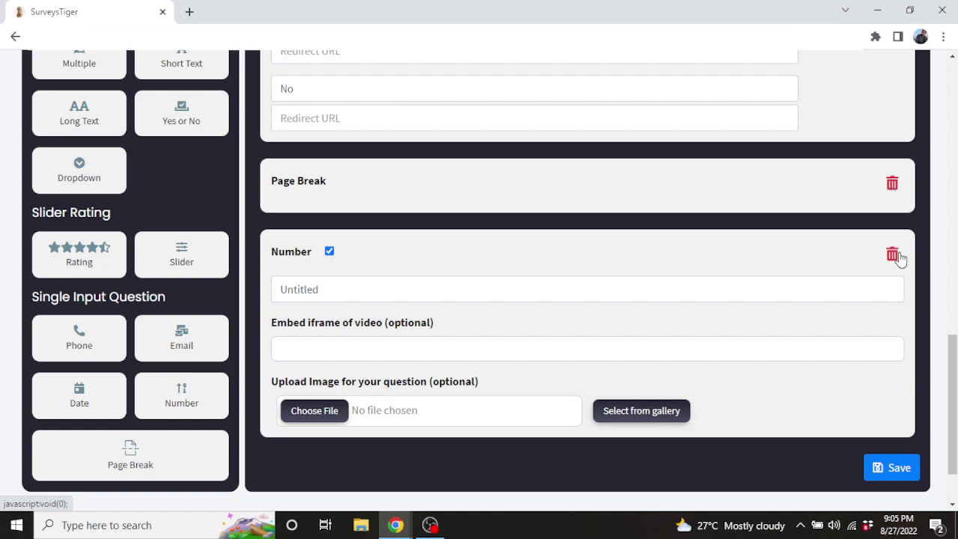
click(892, 185)
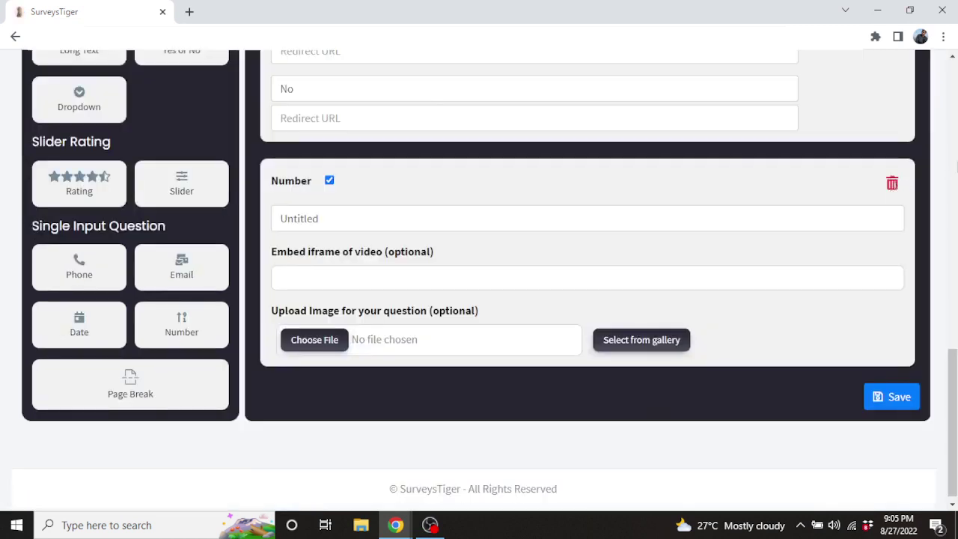
click(892, 399)
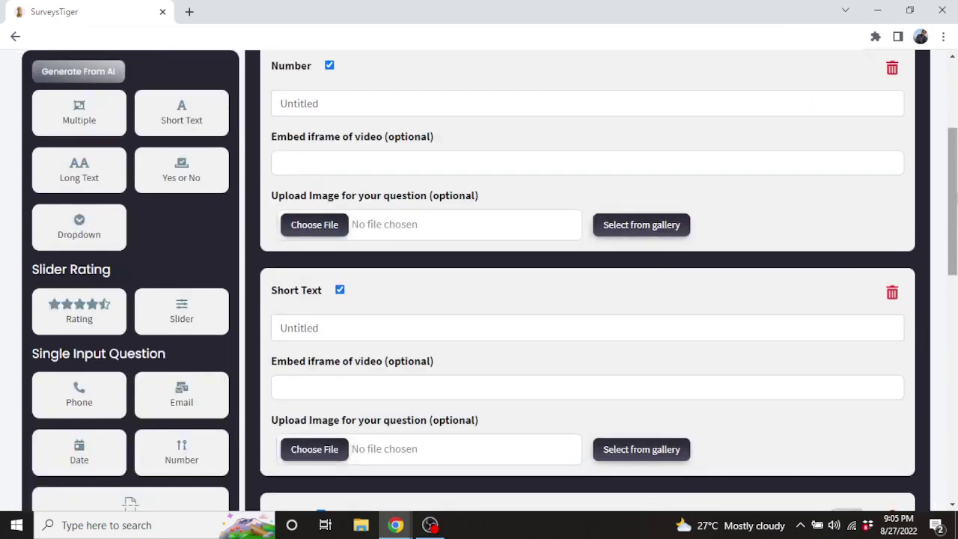
drag(955, 198, 955, 129)
Preview Test survey in a new tab, then return to the editor's Design settings
click(864, 207)
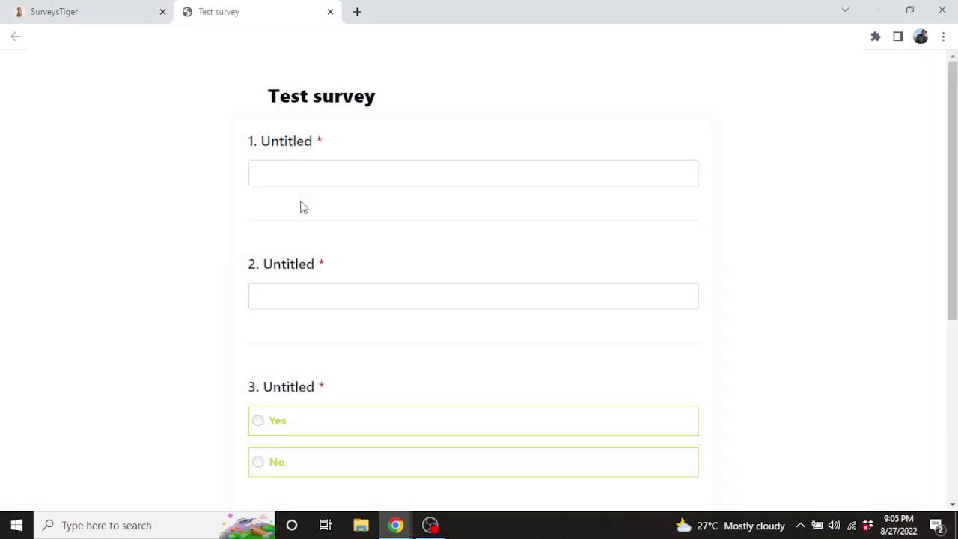
click(95, 9)
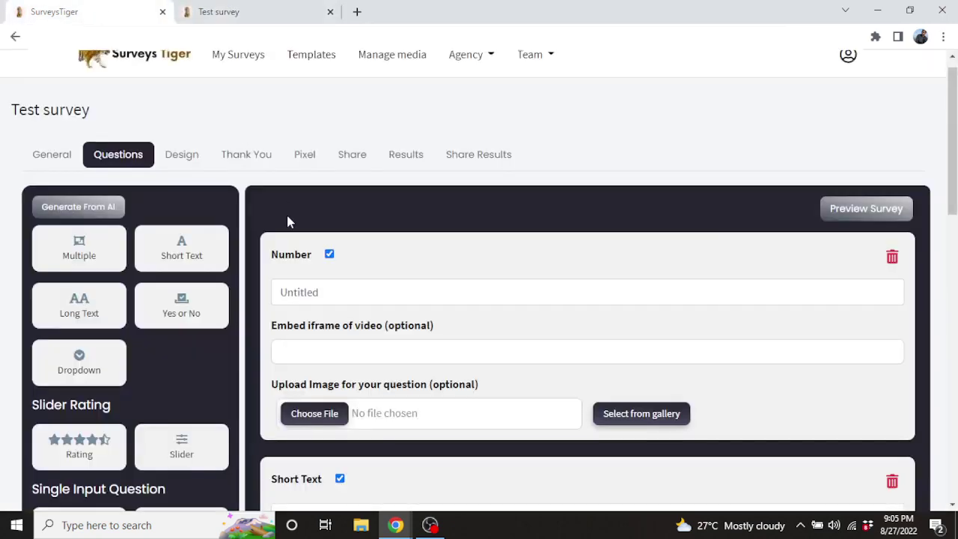
click(193, 162)
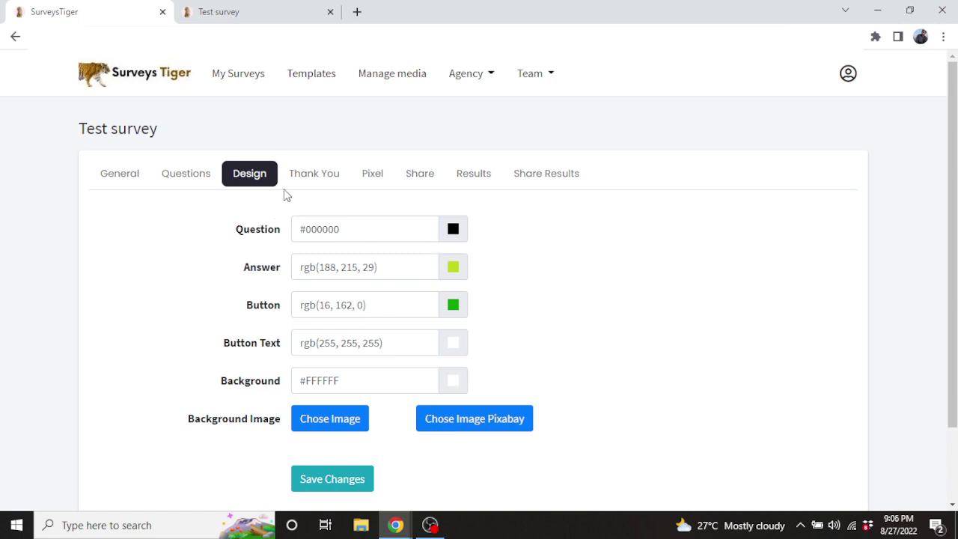
Review the default Thank You page settings, then return to the Questions editor
click(325, 185)
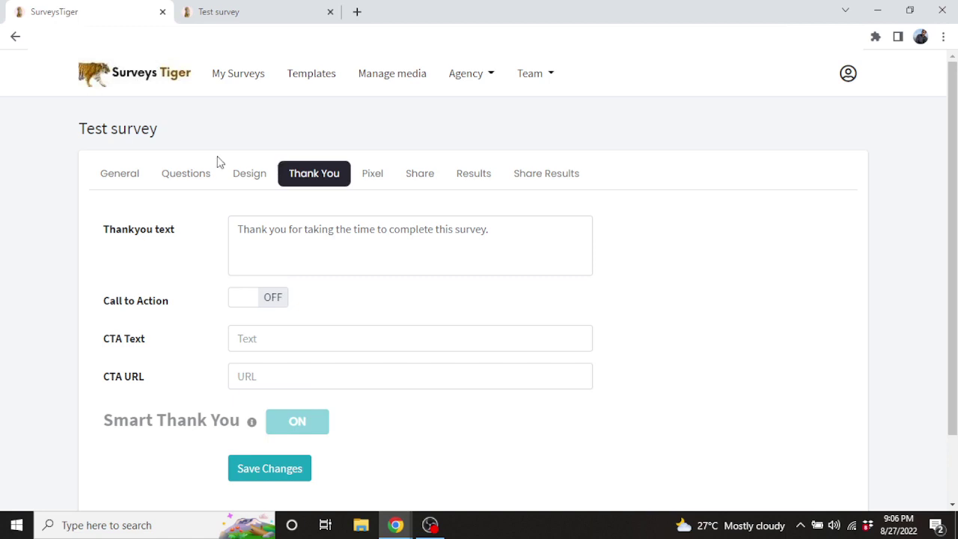
click(195, 173)
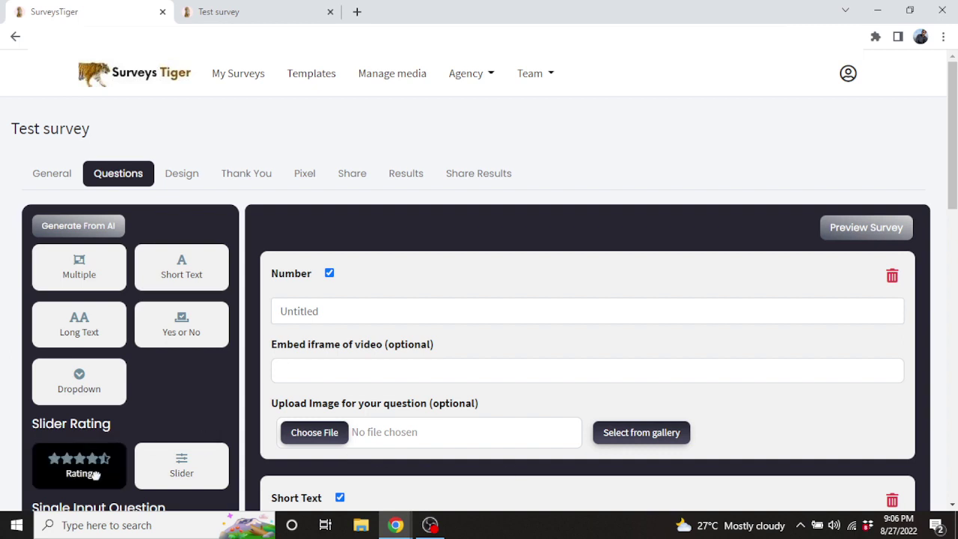
Add a Rating question at the end of the survey
drag(95, 474, 608, 314)
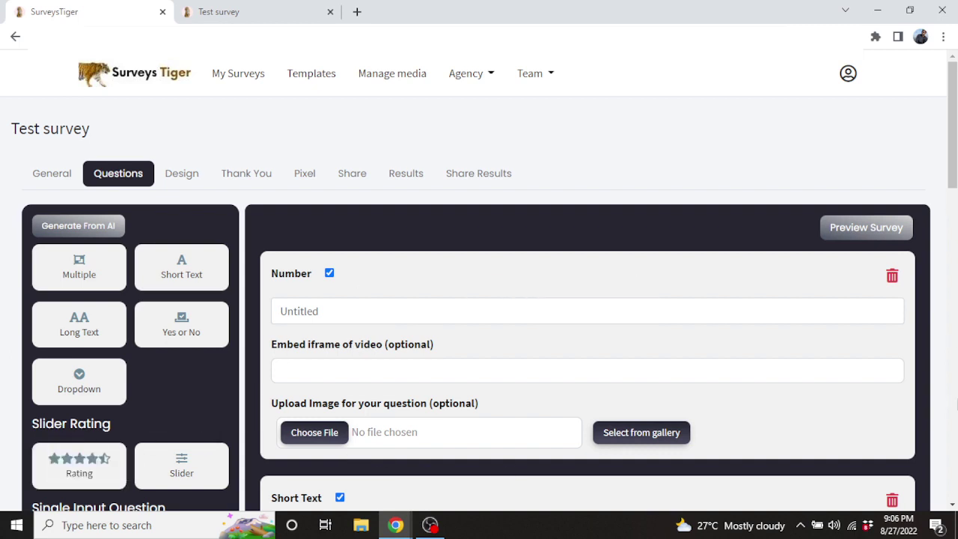
click(957, 400)
click(957, 400)
drag(957, 400, 957, 463)
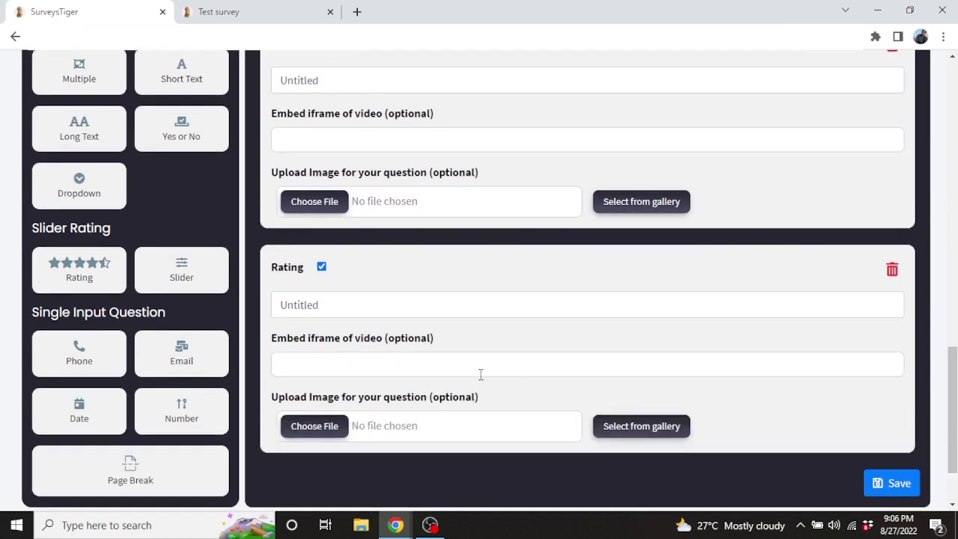
drag(953, 411, 952, 248)
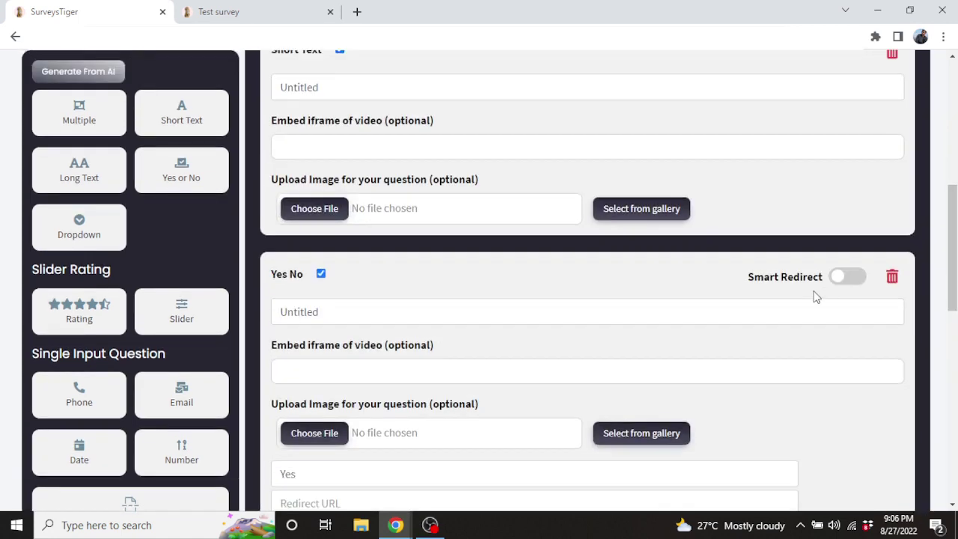
Enable Smart Redirect on the Yes No question and save the questions
click(853, 281)
scroll(560, 276, down, 3)
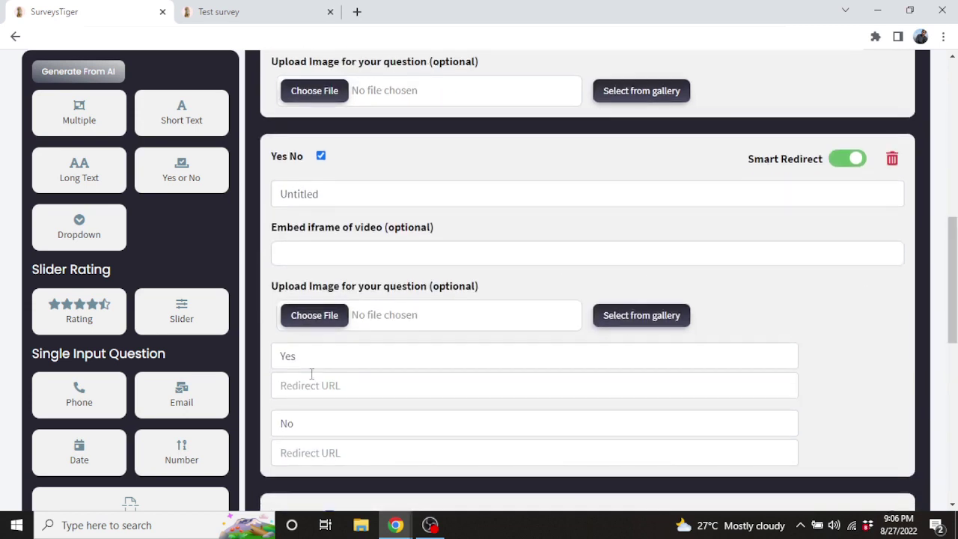
click(354, 386)
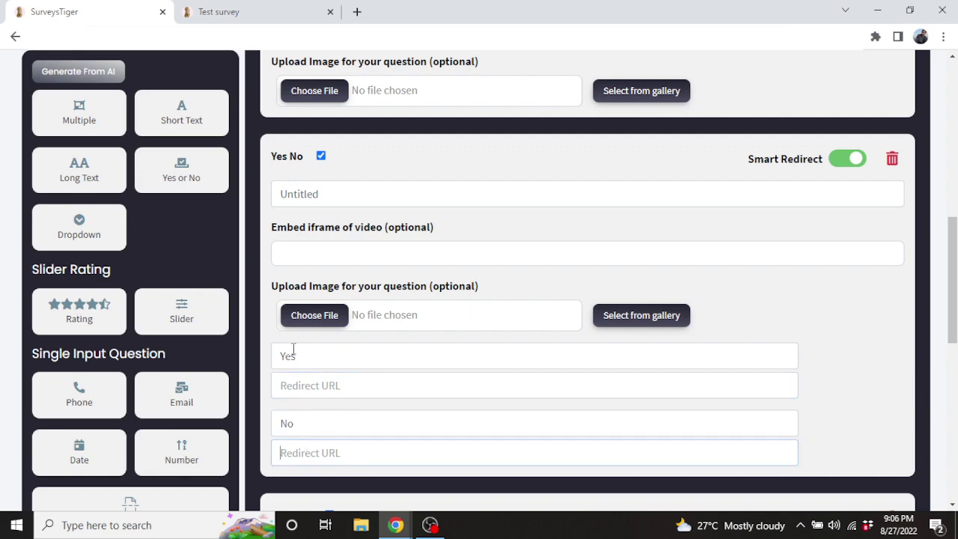
mouse_move(953, 284)
mouse_down()
mouse_move(952, 431)
mouse_move(952, 277)
mouse_up()
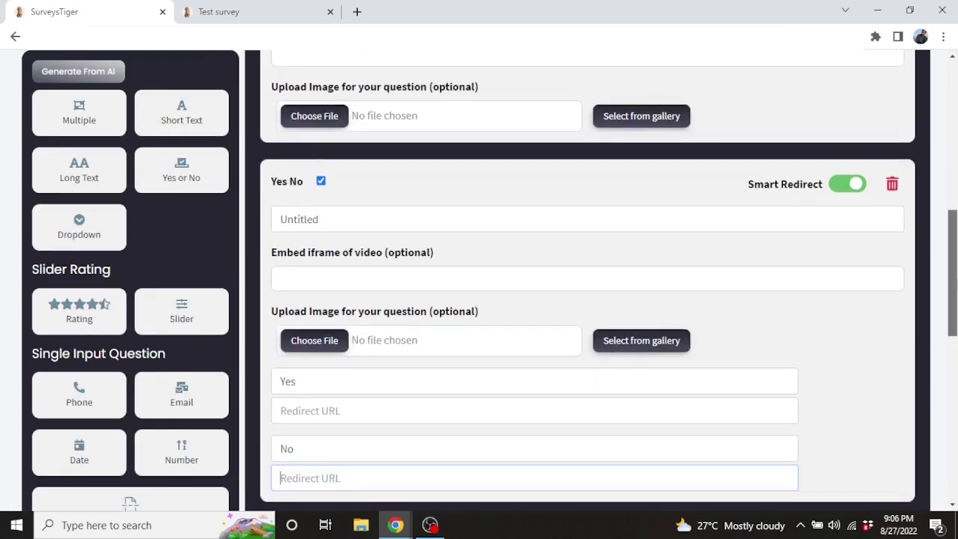
drag(953, 277, 953, 436)
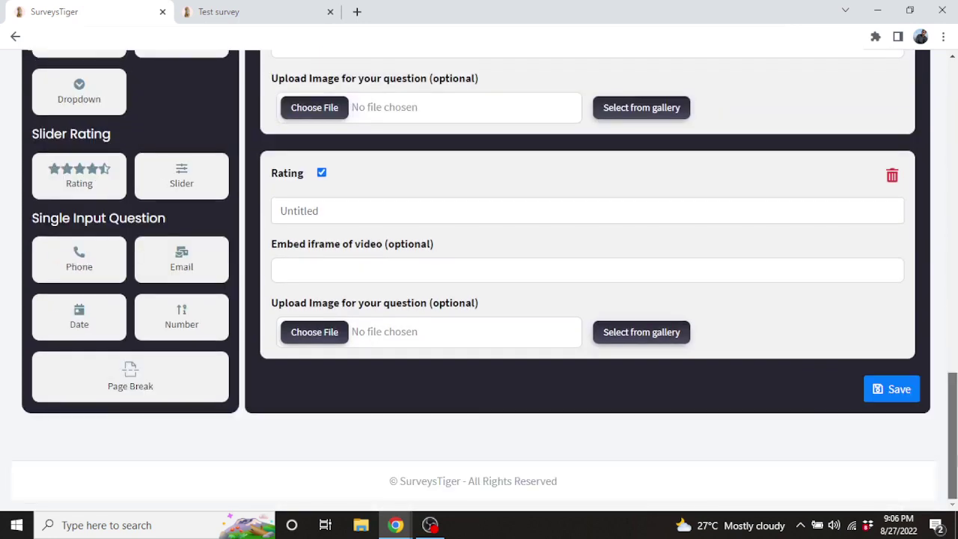
click(895, 398)
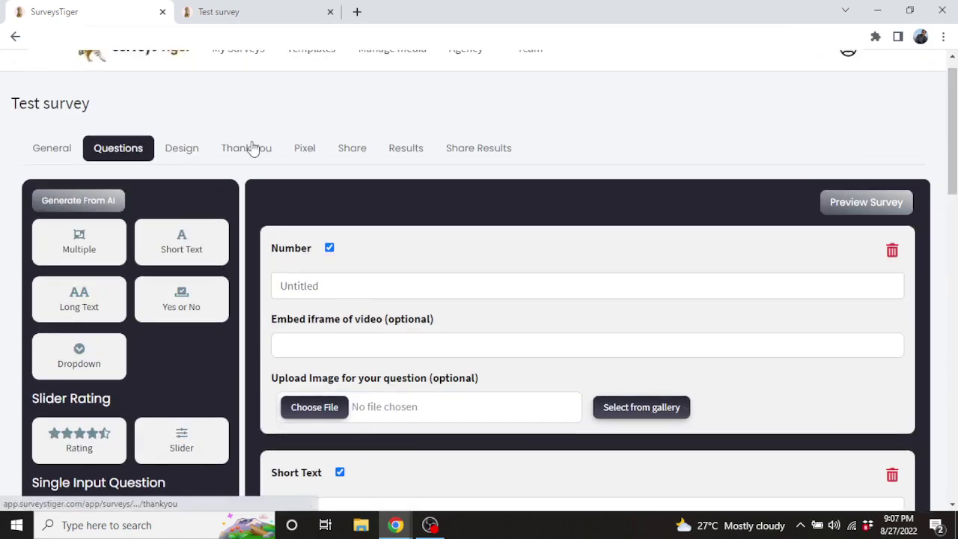
Turn Smart Thank You off to show per-star pages, then view the empty Pixel Code page
click(252, 148)
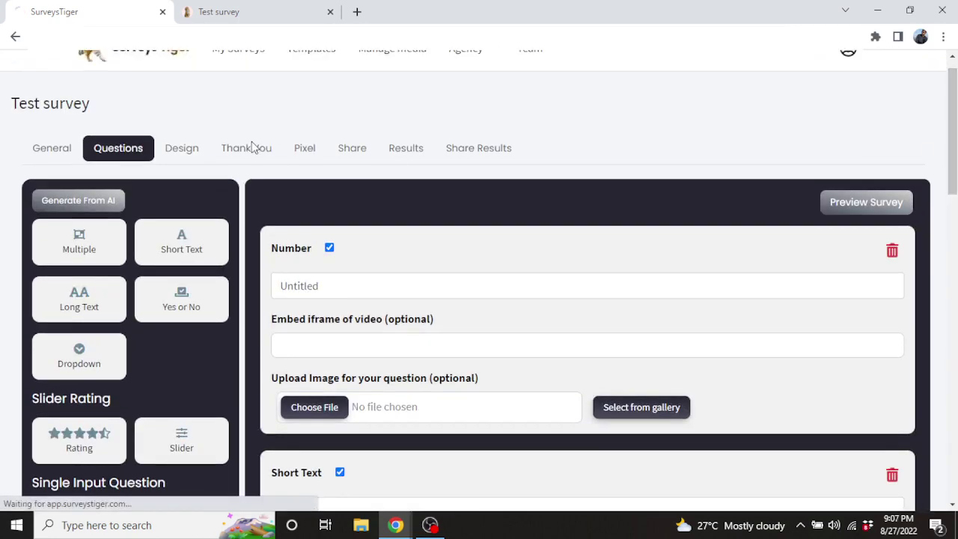
scroll(875, 136, down, 1)
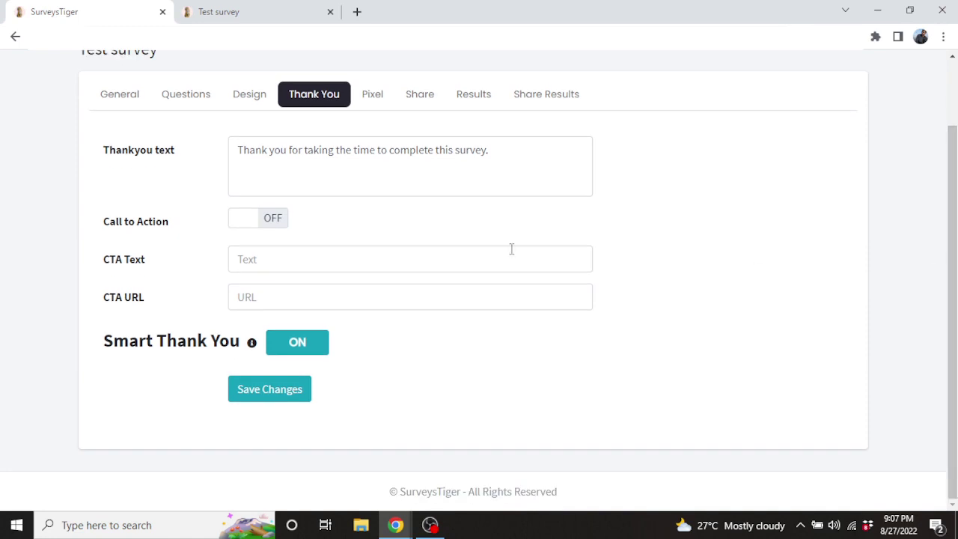
click(285, 342)
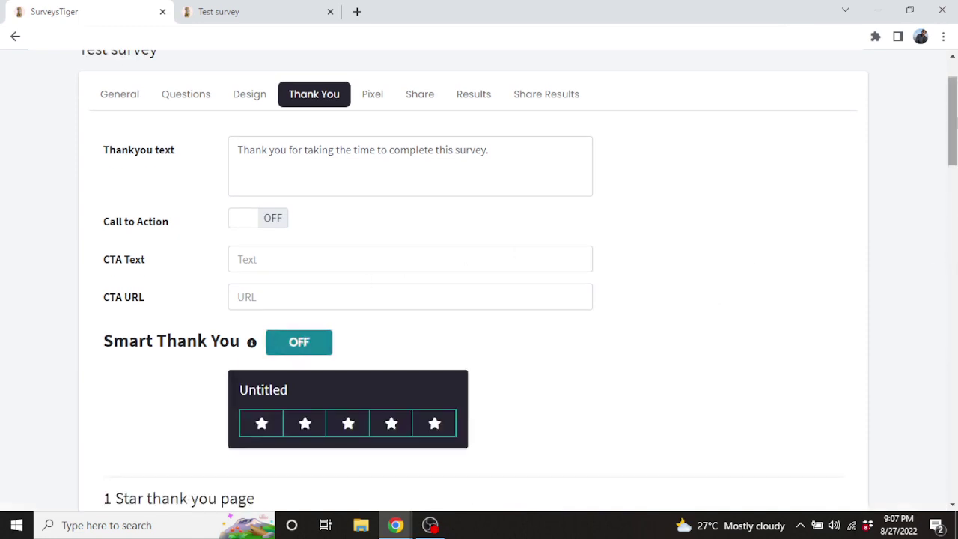
drag(952, 120, 952, 363)
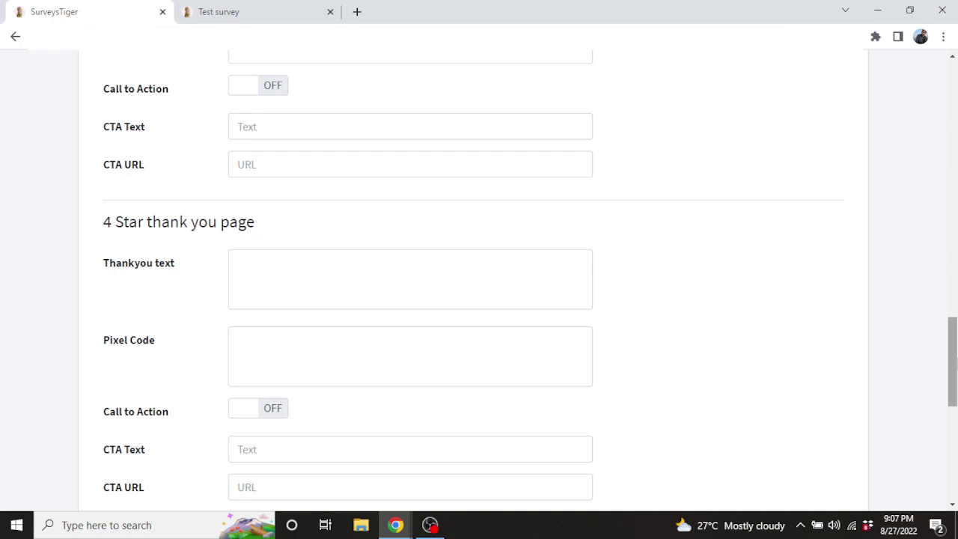
click(270, 345)
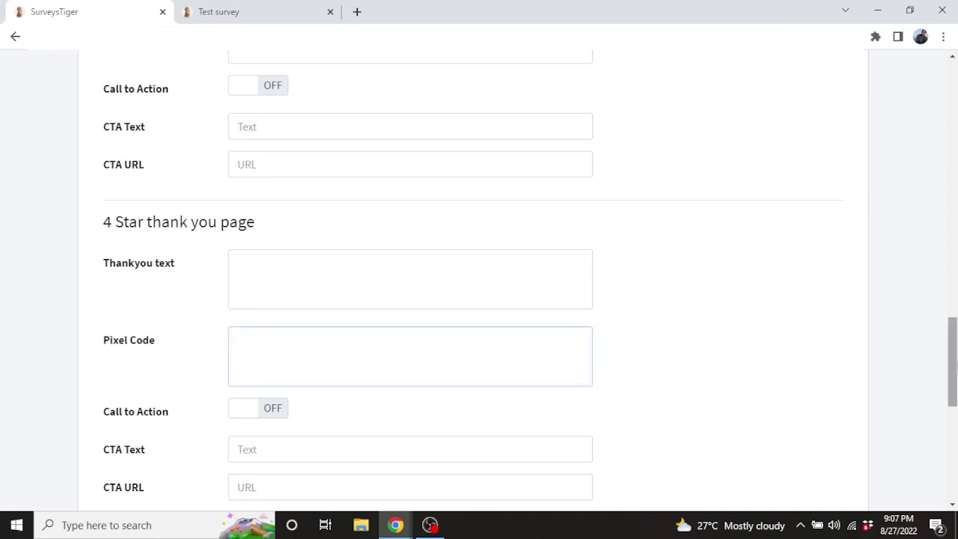
drag(952, 362, 952, 164)
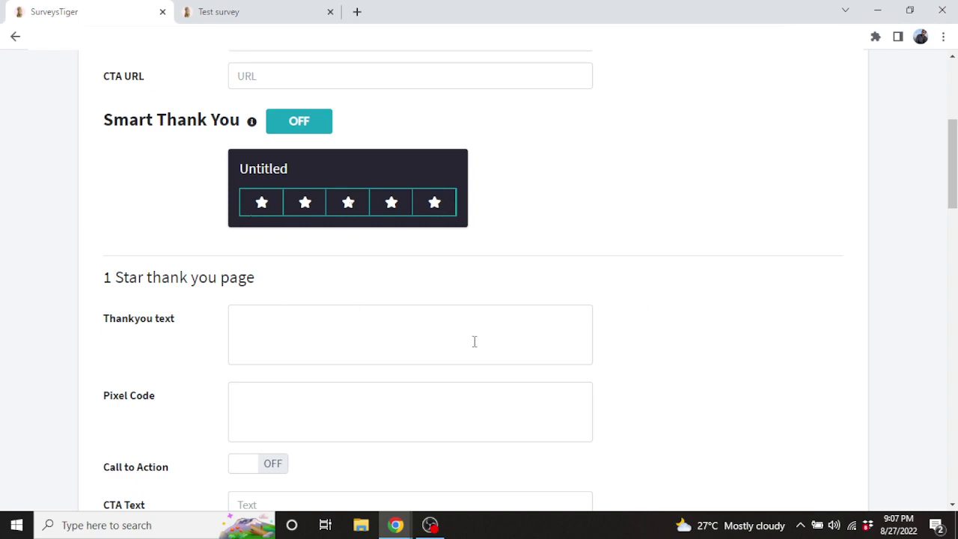
scroll(474, 341, up, 4)
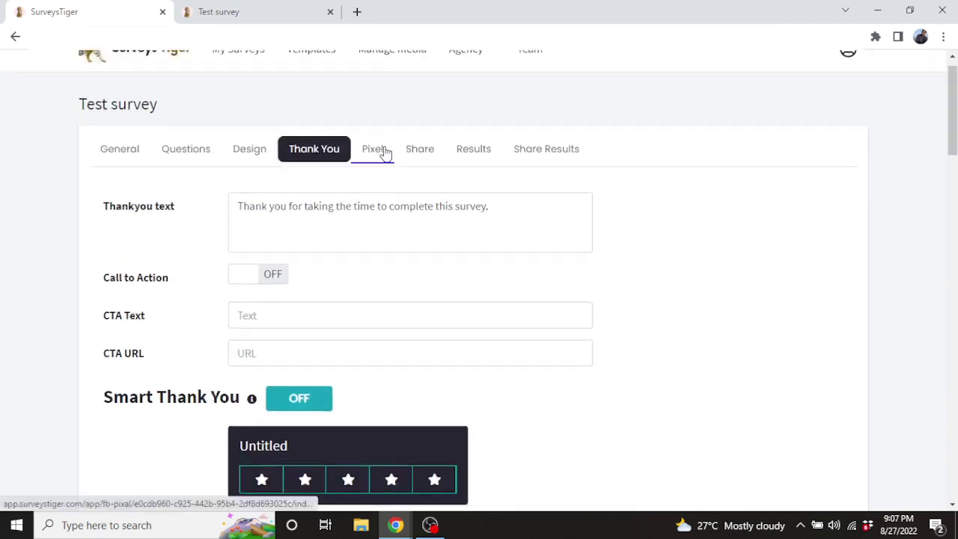
click(376, 148)
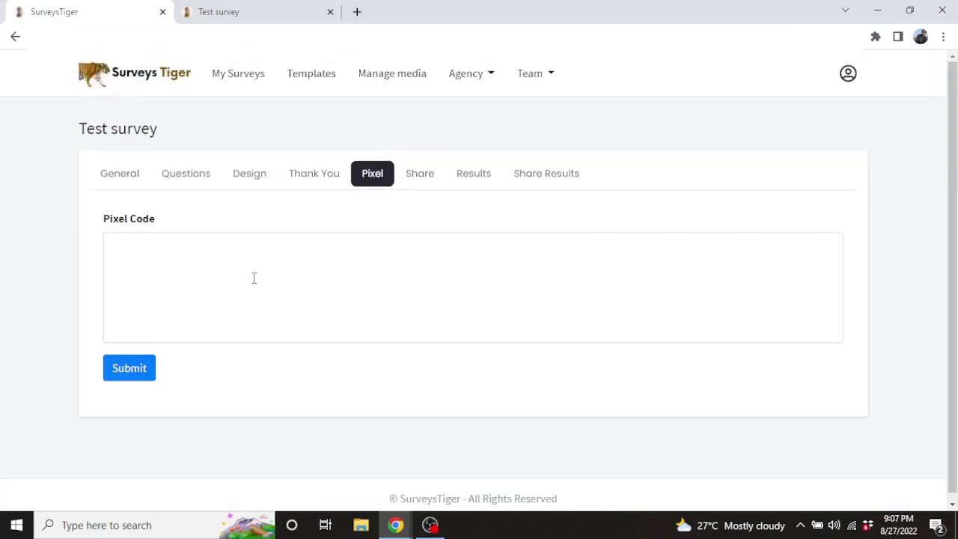
click(419, 186)
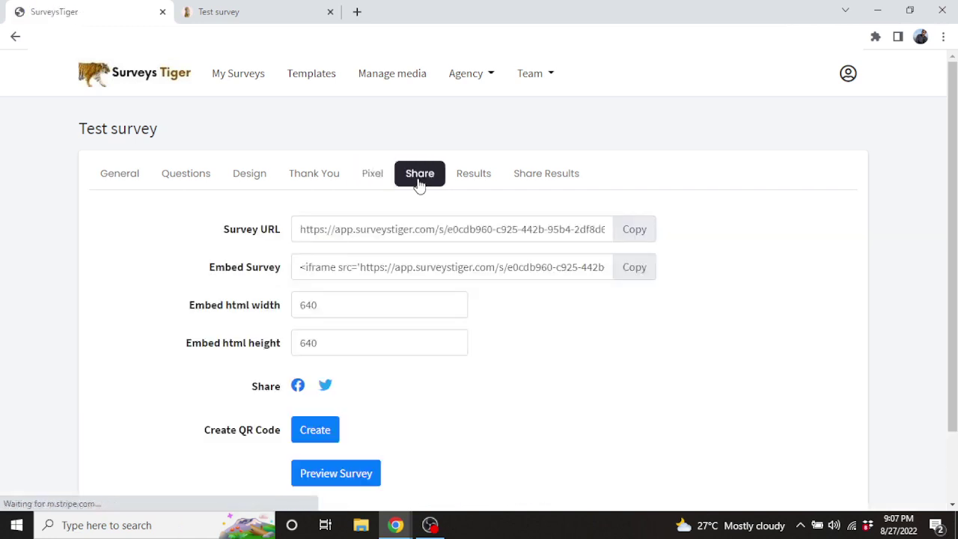
Open the QR code creator and close it without saving any header text
click(308, 430)
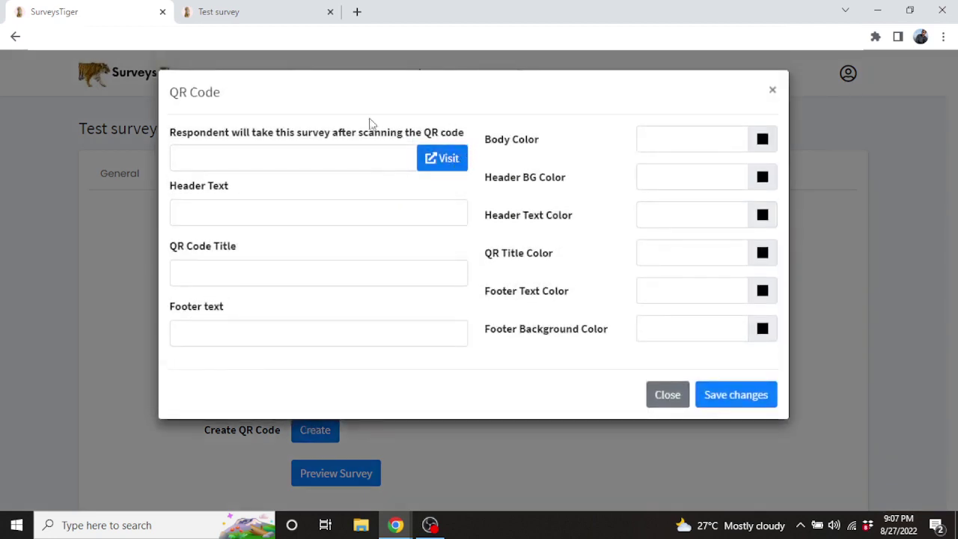
click(281, 217)
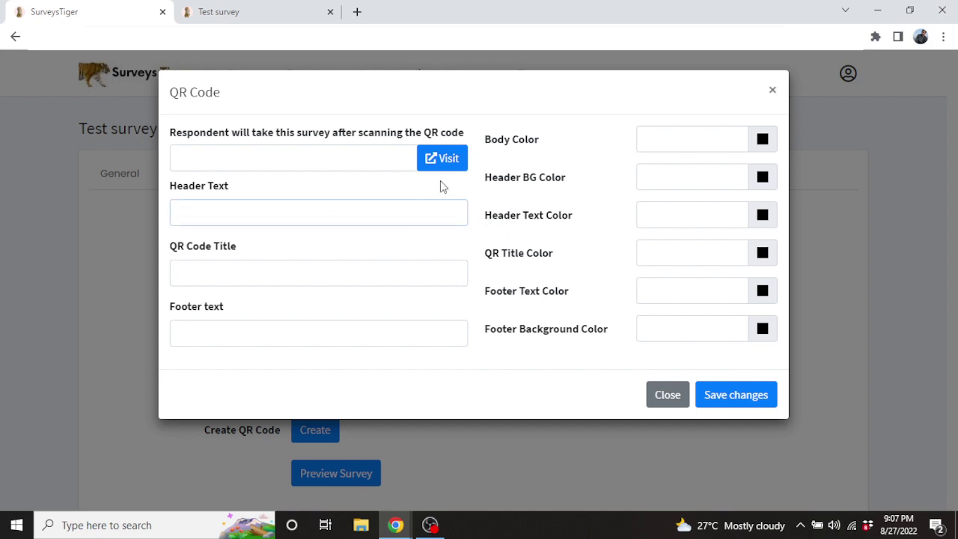
click(773, 90)
click(492, 175)
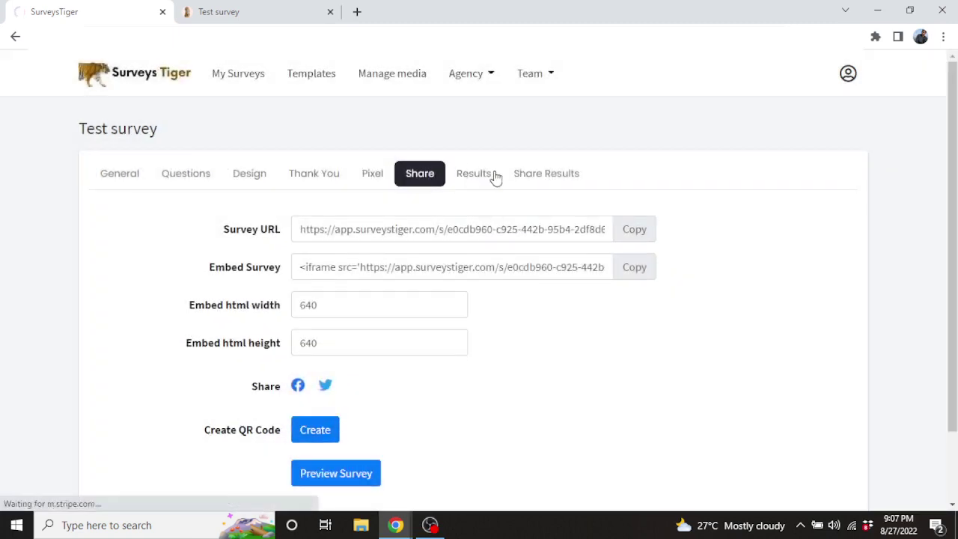
Review the Results statistics: 1 visit, 0 completions, 0% rate, and the first question's best responses
scroll(816, 199, down, 3)
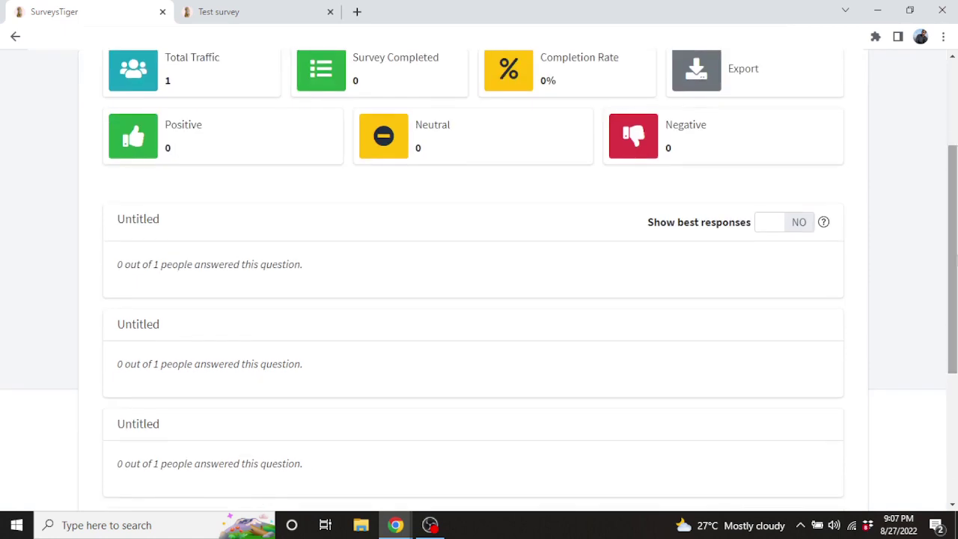
scroll(482, 182, up, 1)
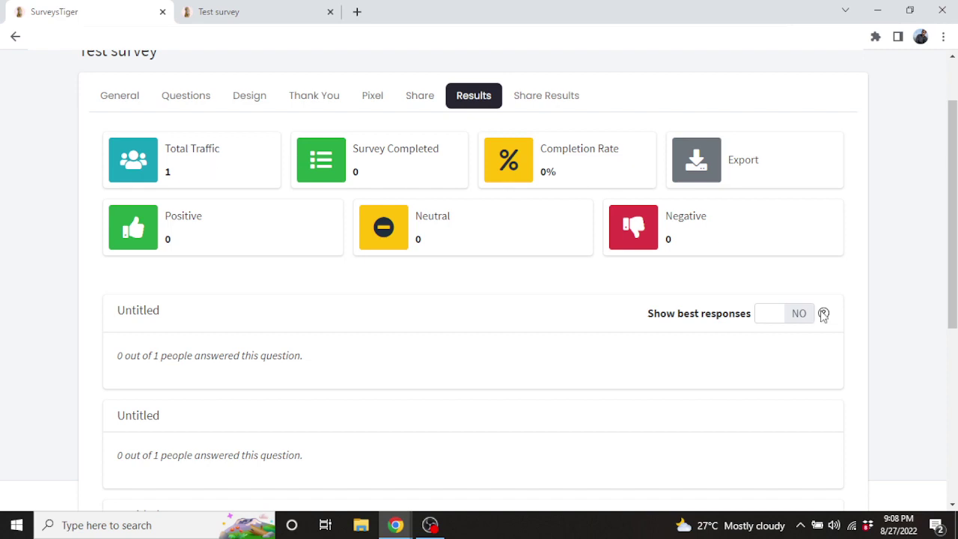
drag(952, 232, 952, 267)
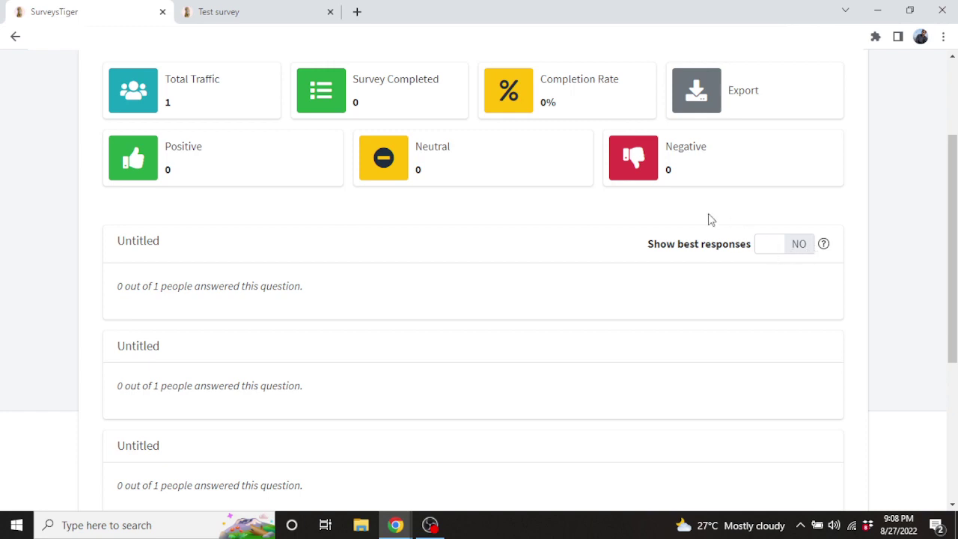
drag(648, 242, 735, 243)
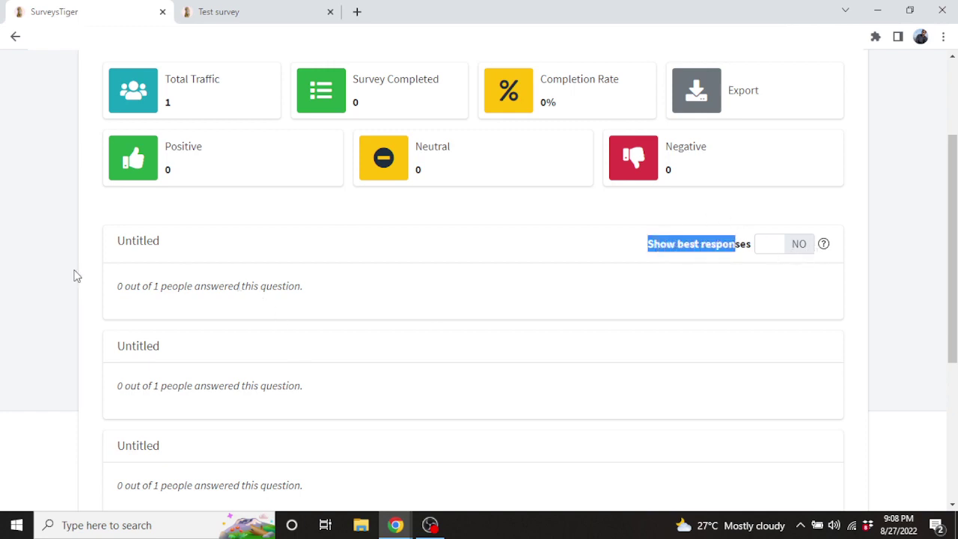
drag(150, 284, 220, 292)
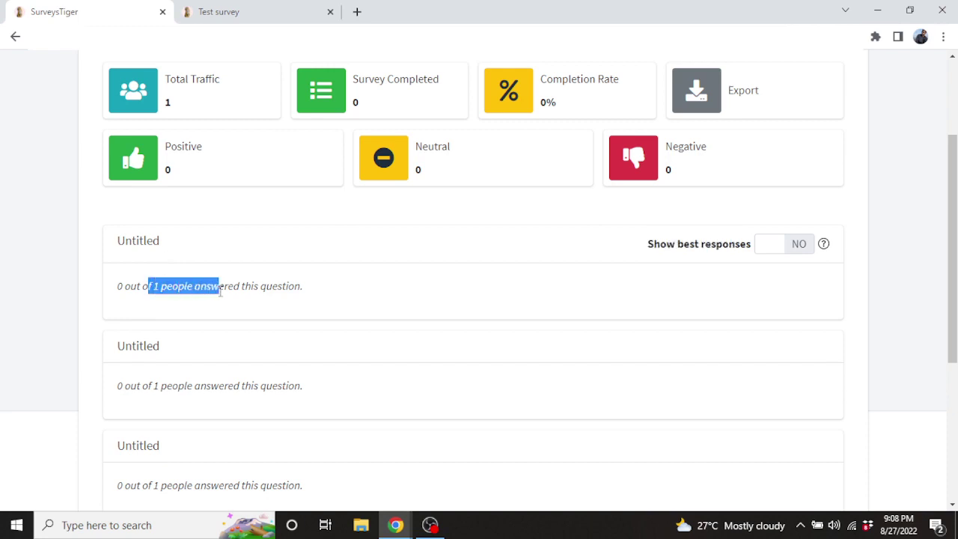
click(799, 247)
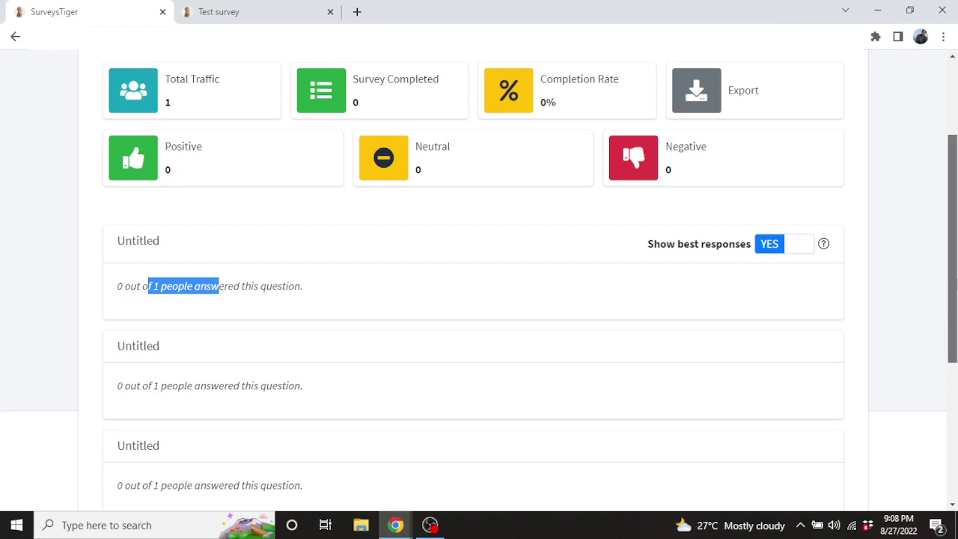
scroll(952, 247, up, 2)
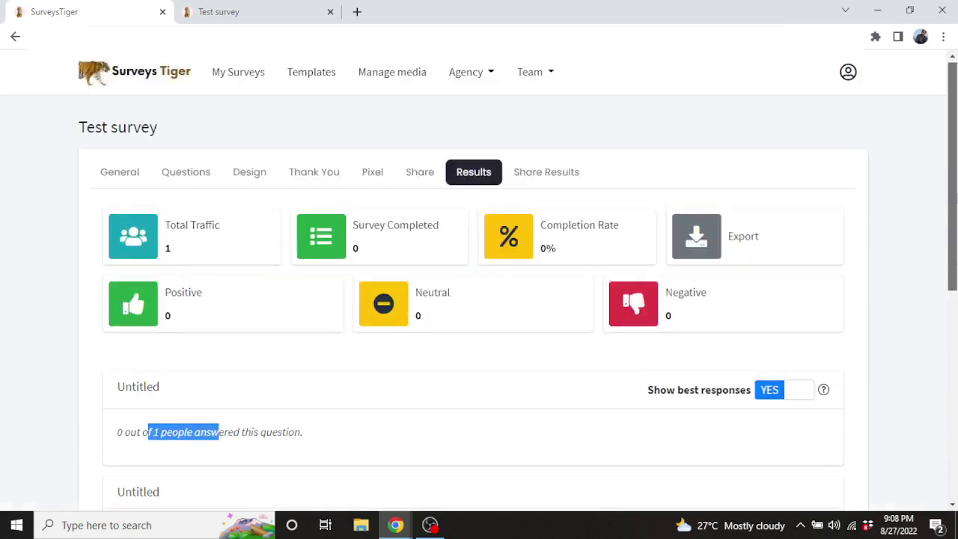
click(536, 185)
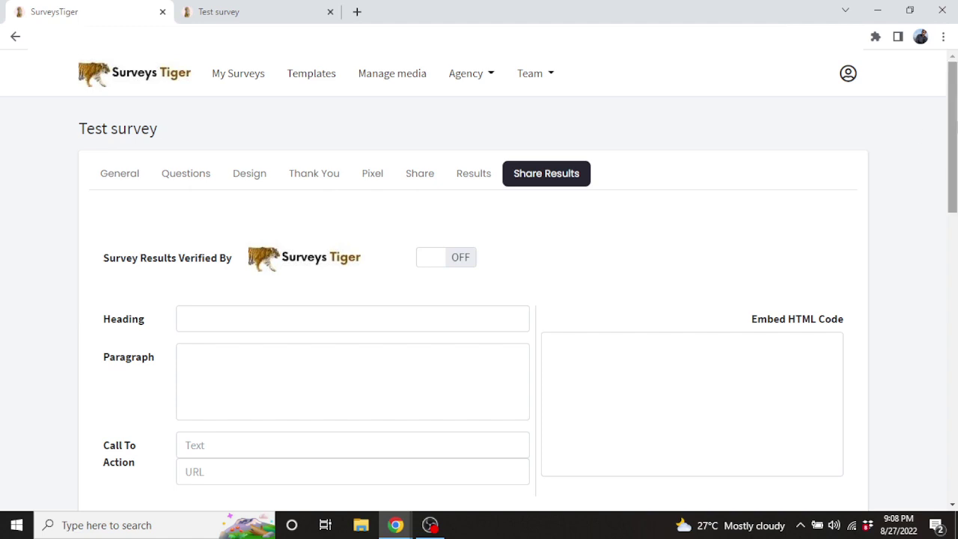
Submit the Share Results settings to generate a Survey Results URL
scroll(952, 150, down, 1)
scroll(952, 150, down, 1)
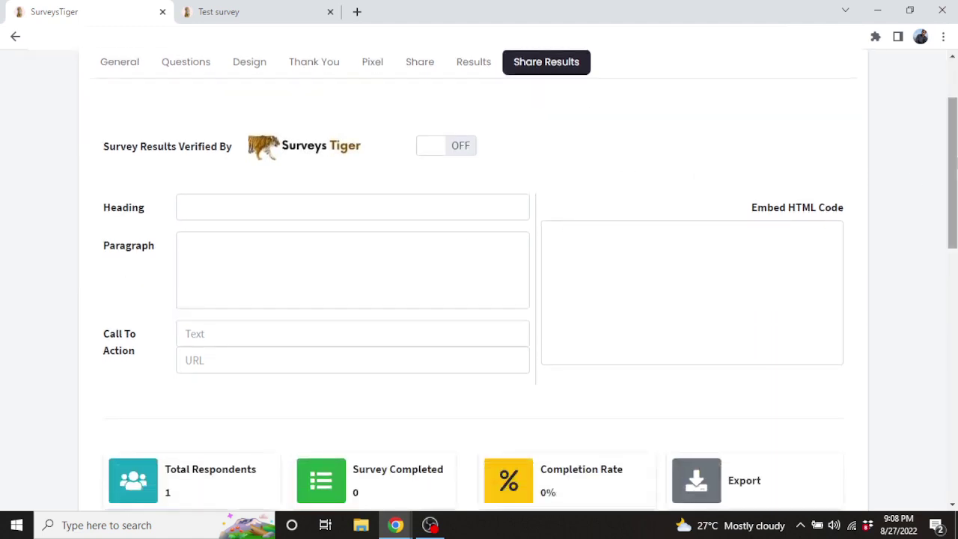
scroll(945, 186, down, 1)
scroll(944, 187, down, 3)
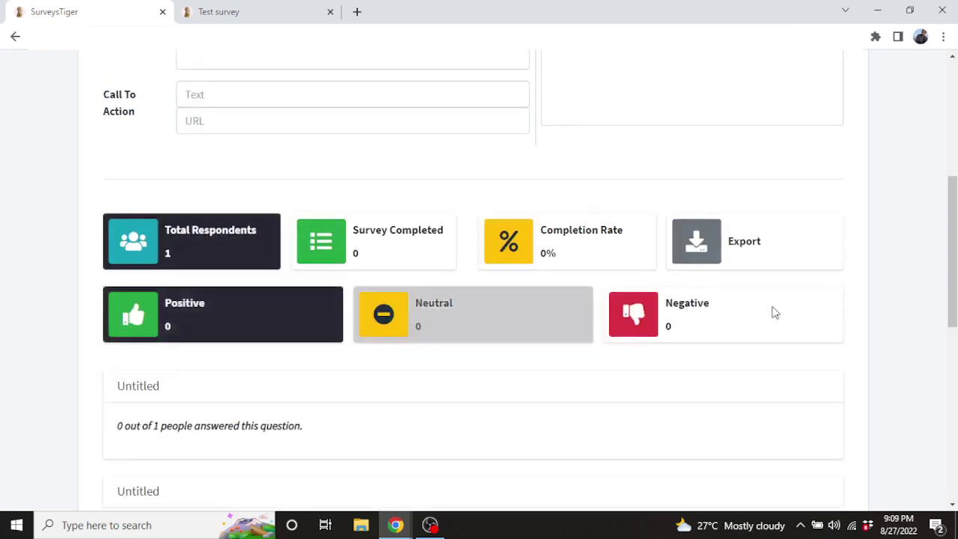
scroll(952, 262, down, 1)
scroll(680, 229, down, 3)
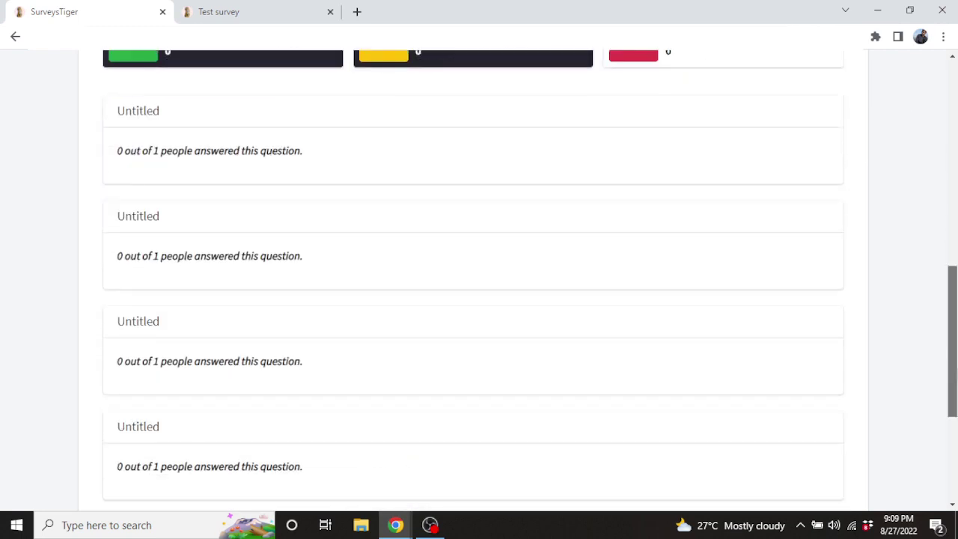
scroll(680, 229, up, 5)
scroll(340, 147, up, 2)
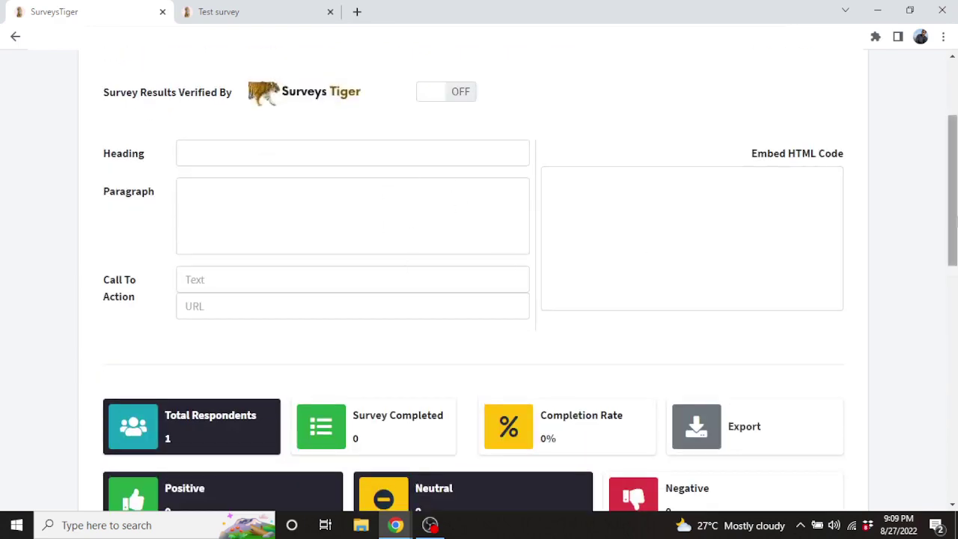
drag(952, 190, 952, 422)
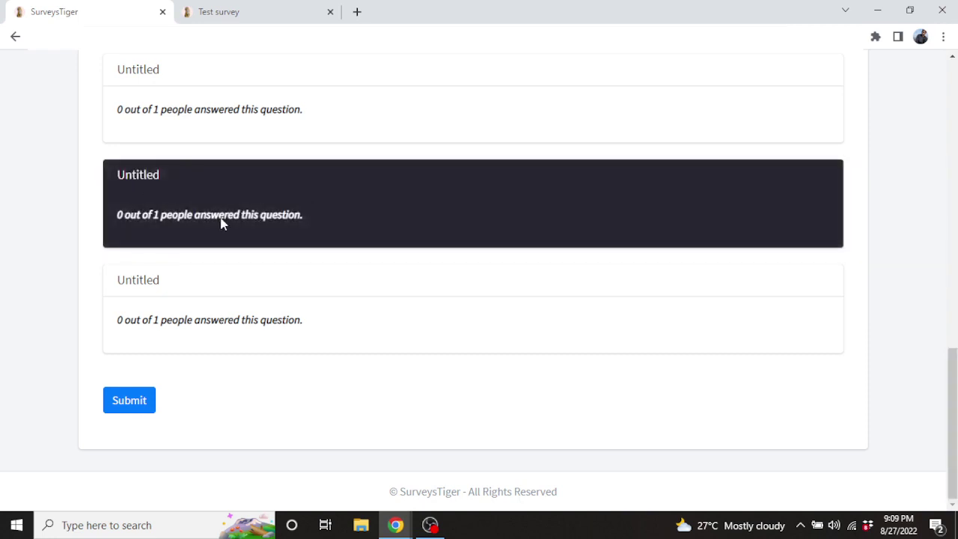
click(131, 400)
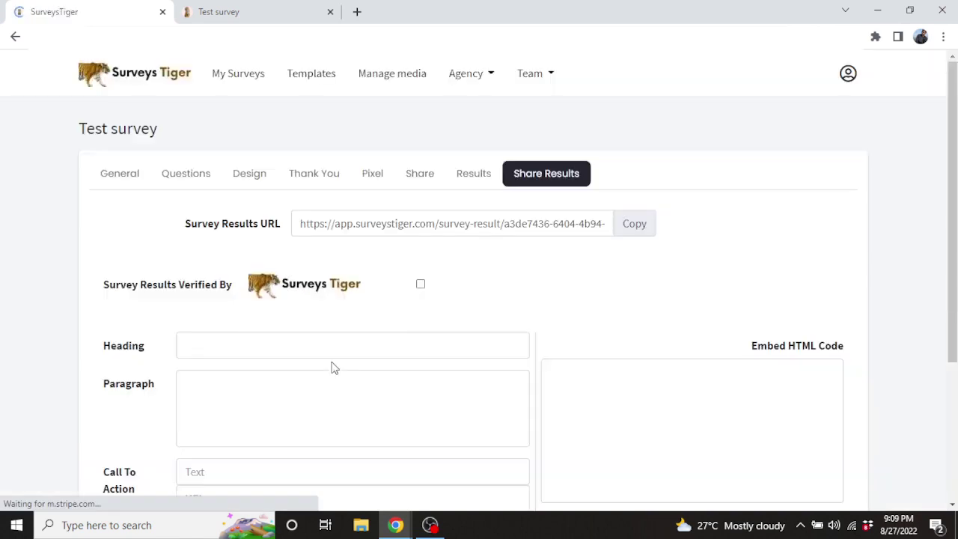
Open the Survey Results URL in a new browser tab
double_click(564, 224)
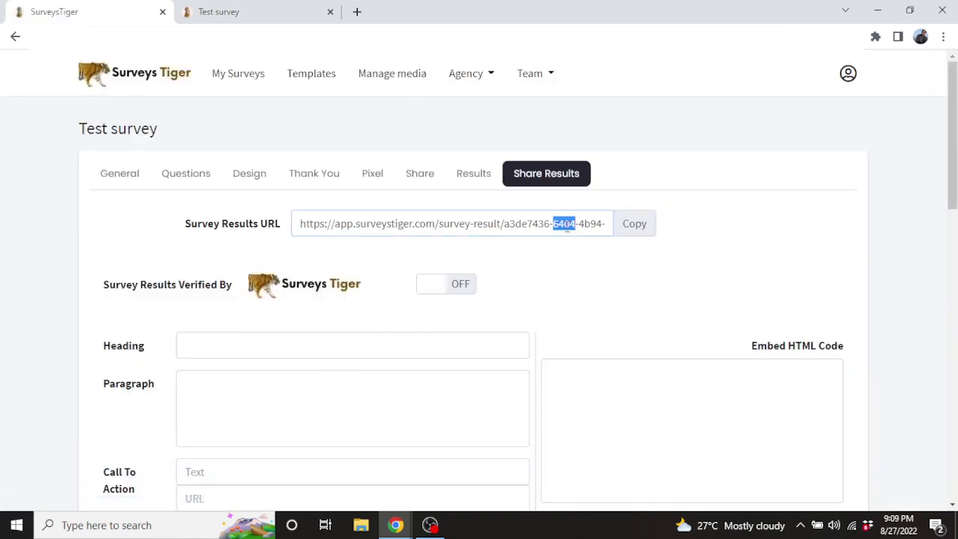
triple_click(566, 224)
right_click(566, 226)
click(680, 354)
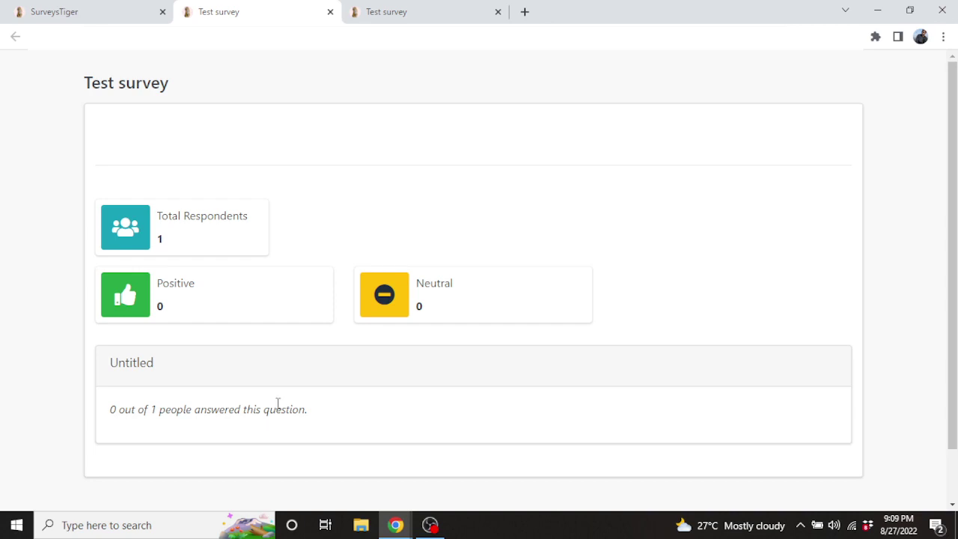
Back in the survey editor, view General settings and the questions, then go to the results tab
click(147, 7)
click(434, 120)
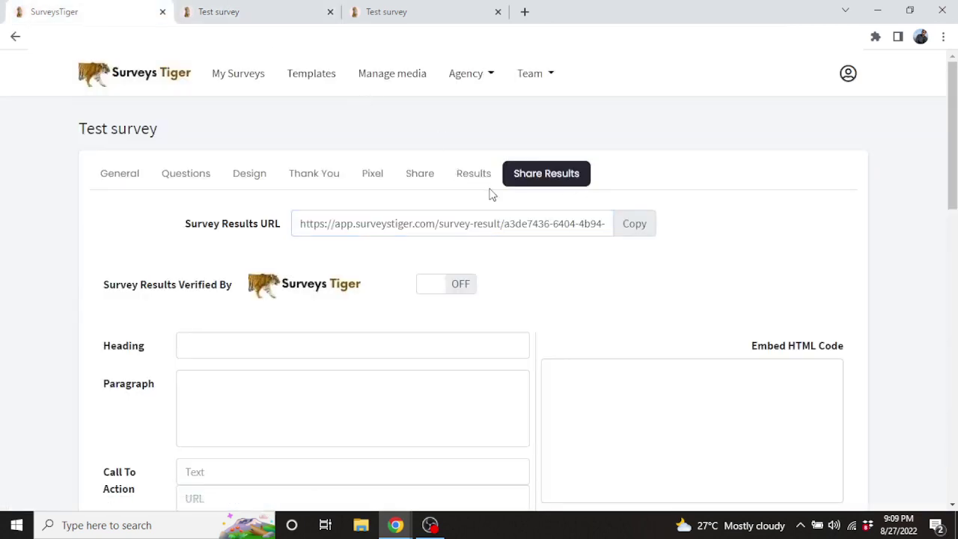
click(107, 184)
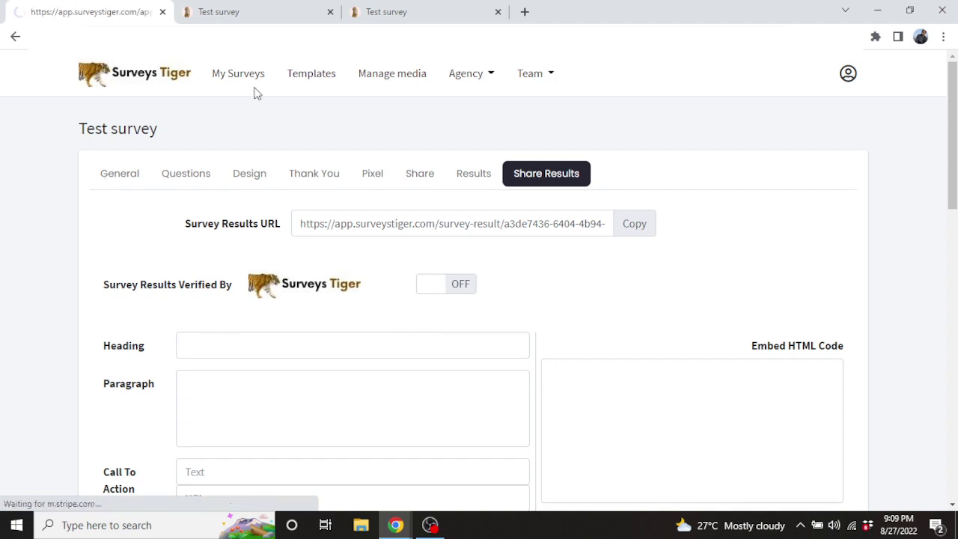
click(179, 181)
click(243, 8)
In the survey form tab, answer the first three questions with 1, 'test' and Yes
click(361, 8)
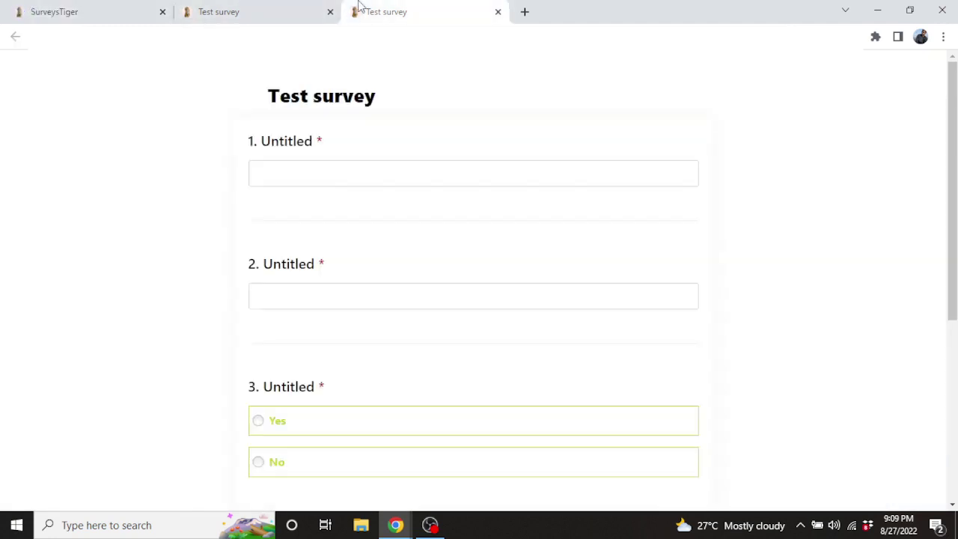
drag(361, 7, 237, 4)
scroll(673, 224, down, 5)
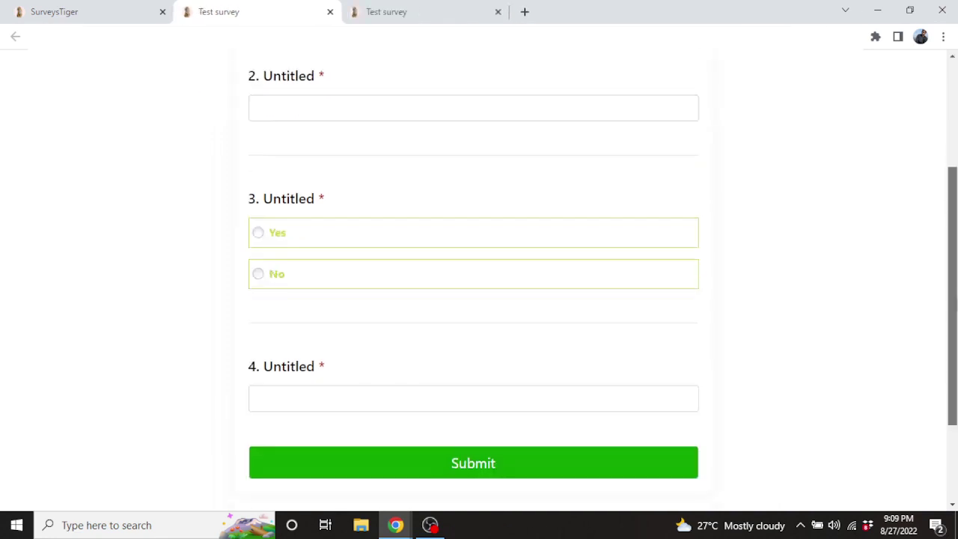
scroll(801, 226, up, 5)
click(329, 177)
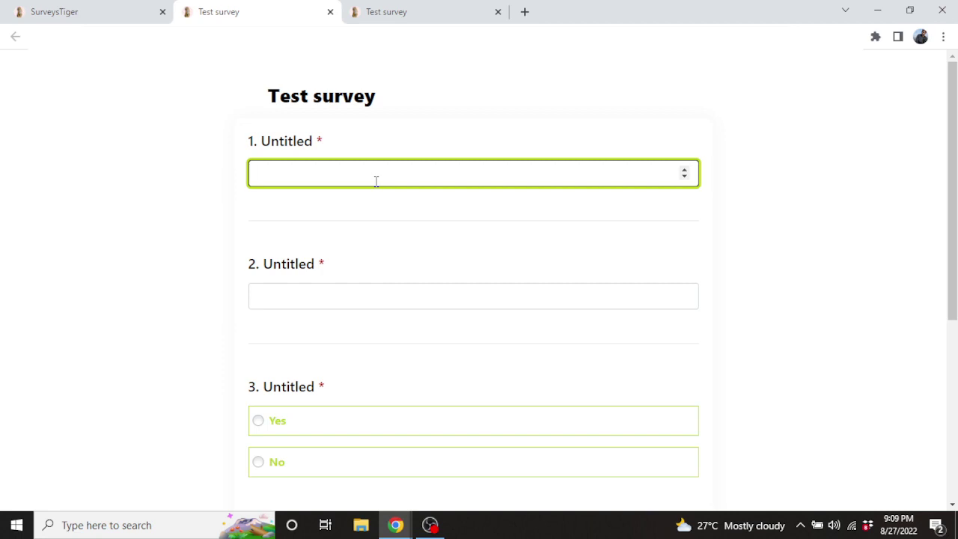
click(684, 169)
scroll(457, 160, down, 2)
click(366, 158)
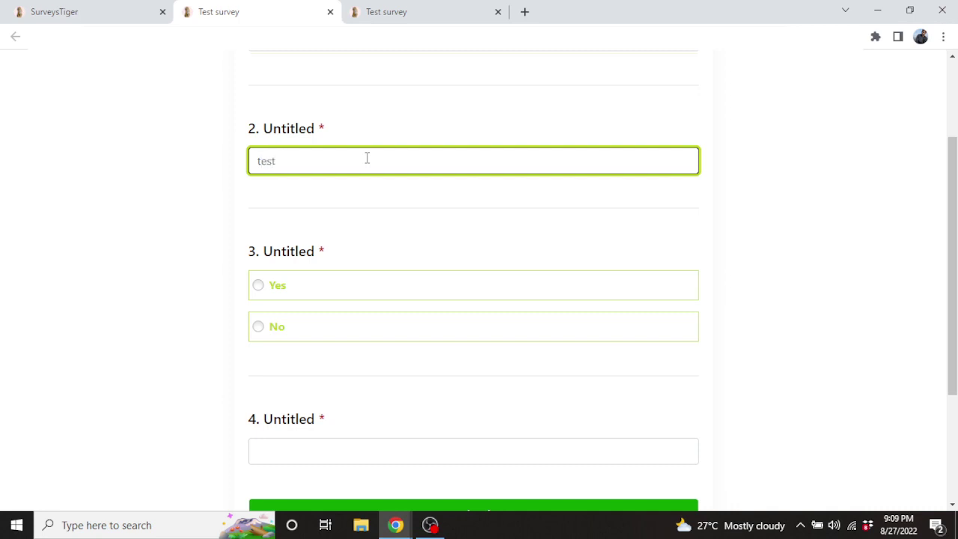
text(test)
click(507, 293)
Answer question 4 with 3, submit the test response, and return to the editor tab
scroll(507, 292, down, 1)
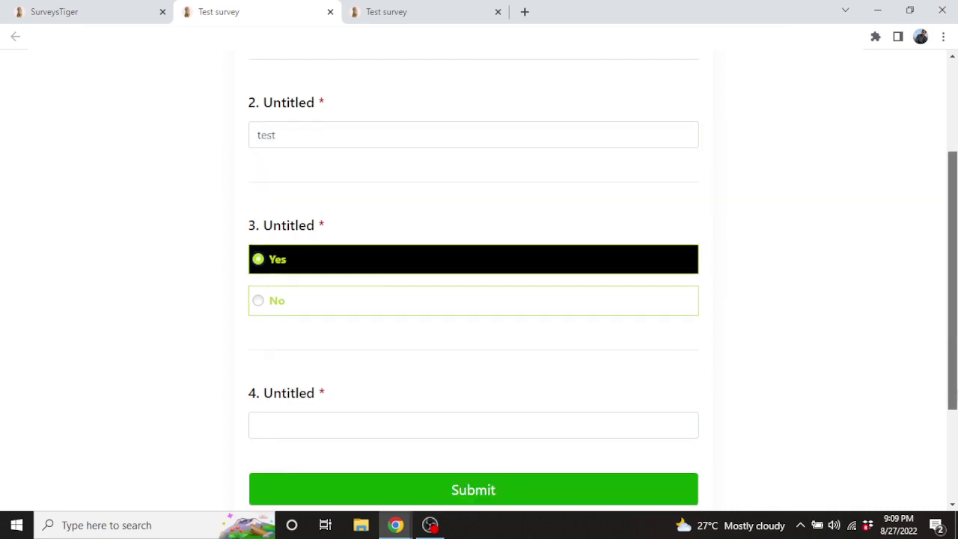
scroll(397, 312, down, 2)
click(348, 303)
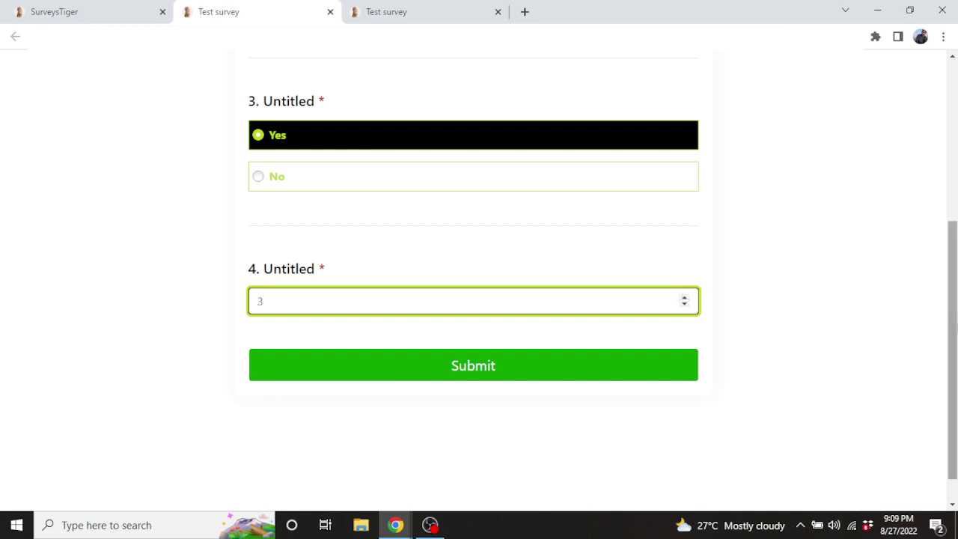
drag(955, 327, 955, 172)
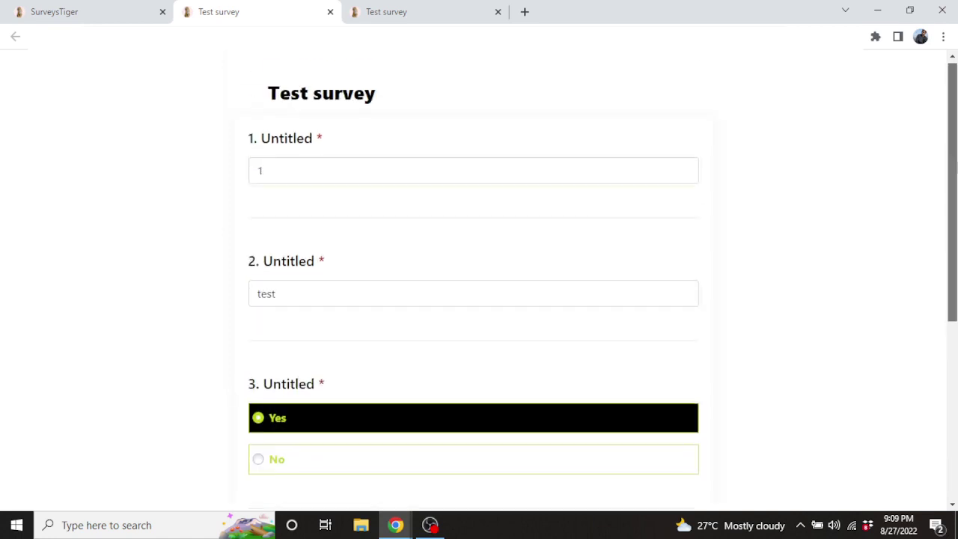
scroll(953, 224, down, 3)
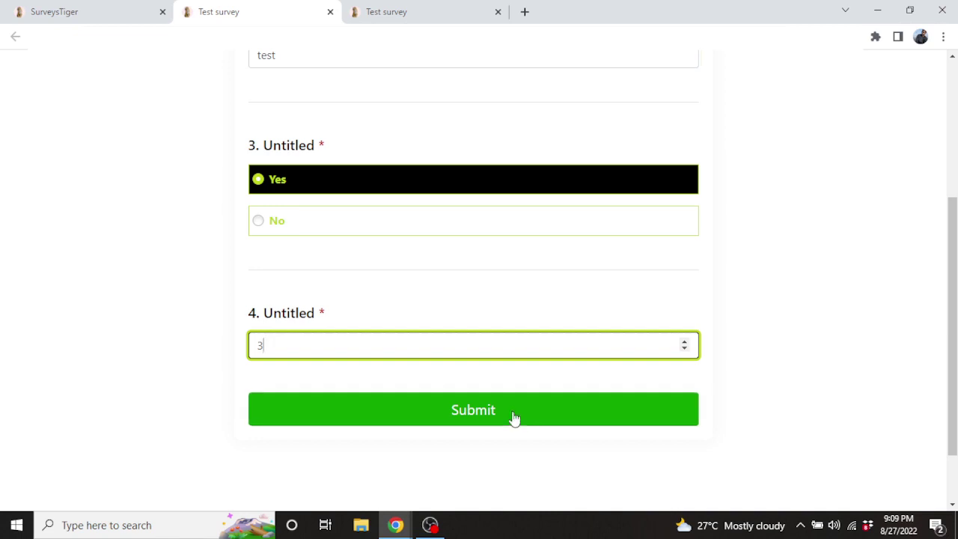
click(514, 418)
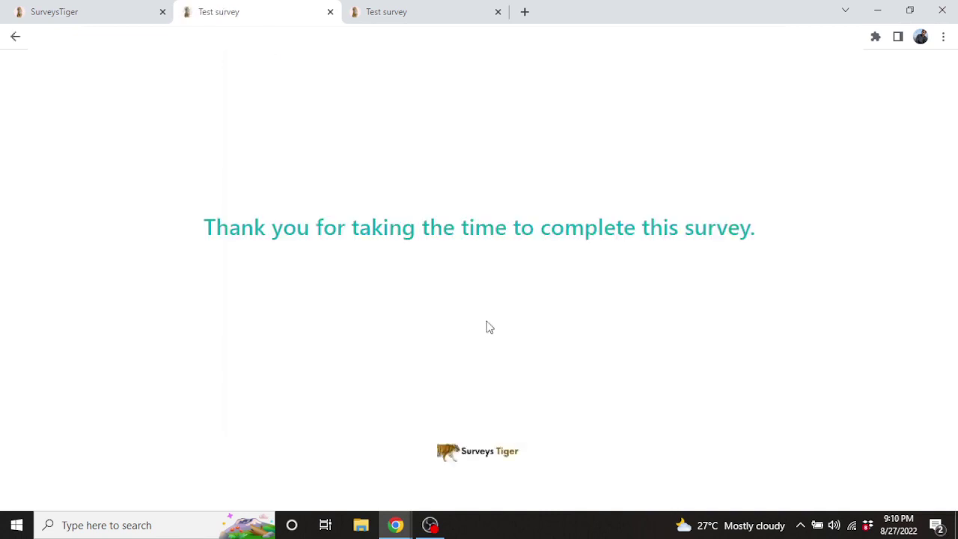
click(108, 6)
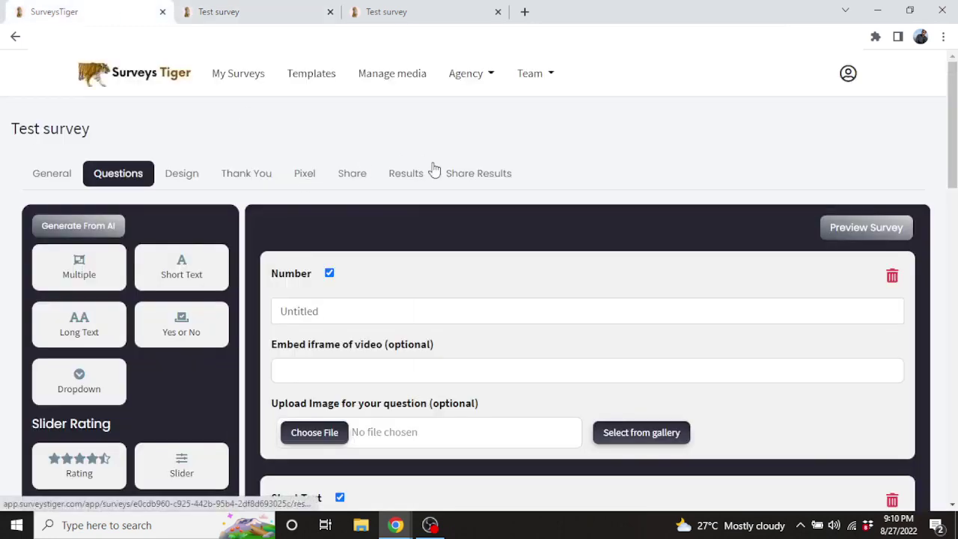
Review Results: 1 visit, 1 completion, 100% completion rate and 1 positive response
click(405, 173)
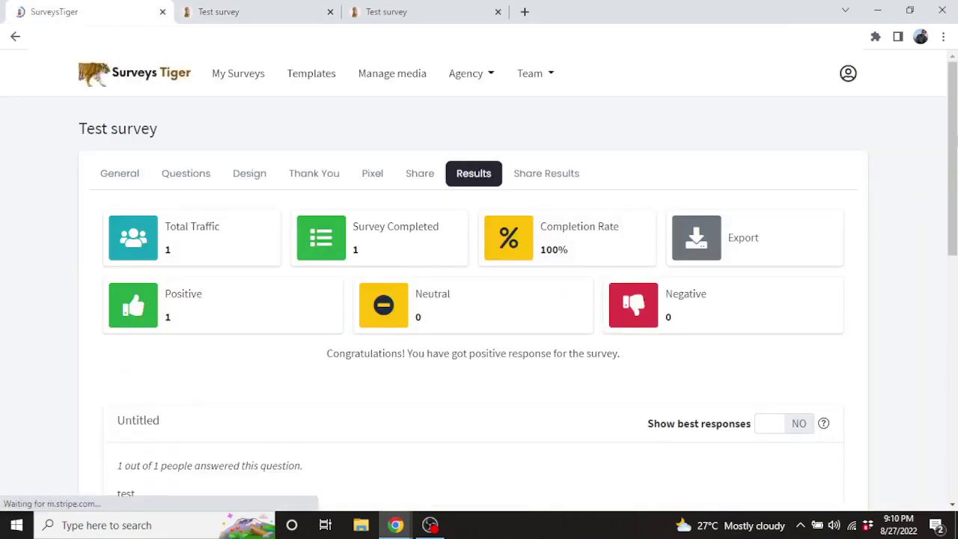
scroll(405, 173, down, 2)
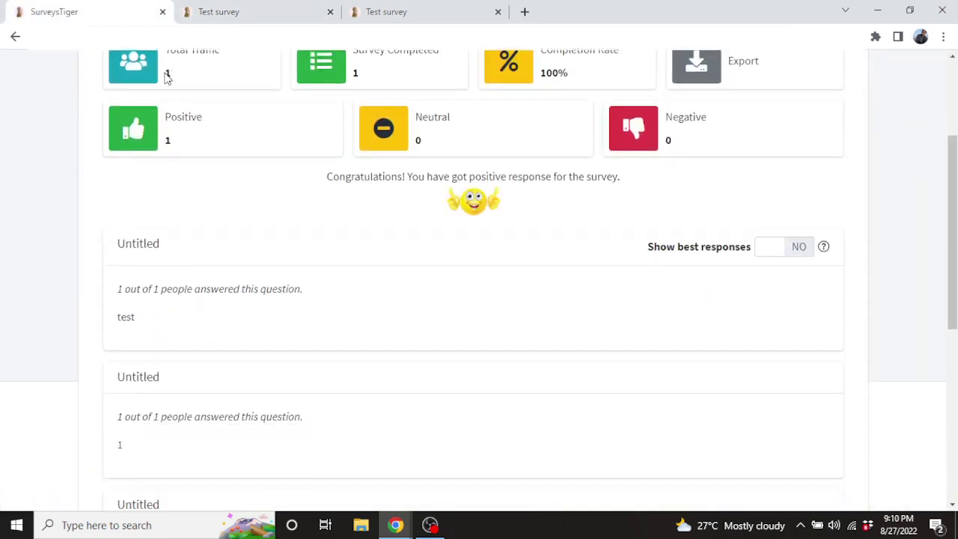
drag(168, 77, 181, 80)
drag(360, 73, 353, 74)
drag(588, 75, 540, 73)
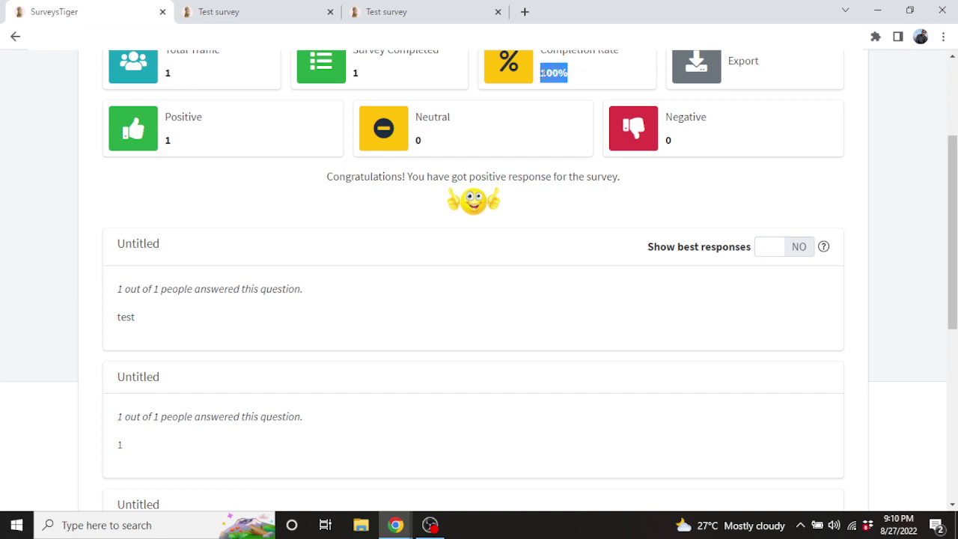
click(182, 158)
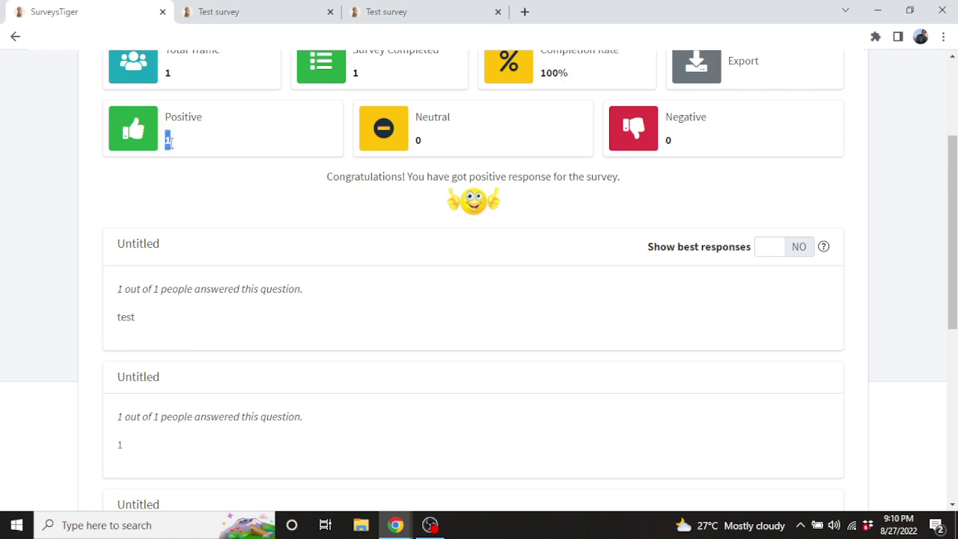
drag(952, 224, 953, 157)
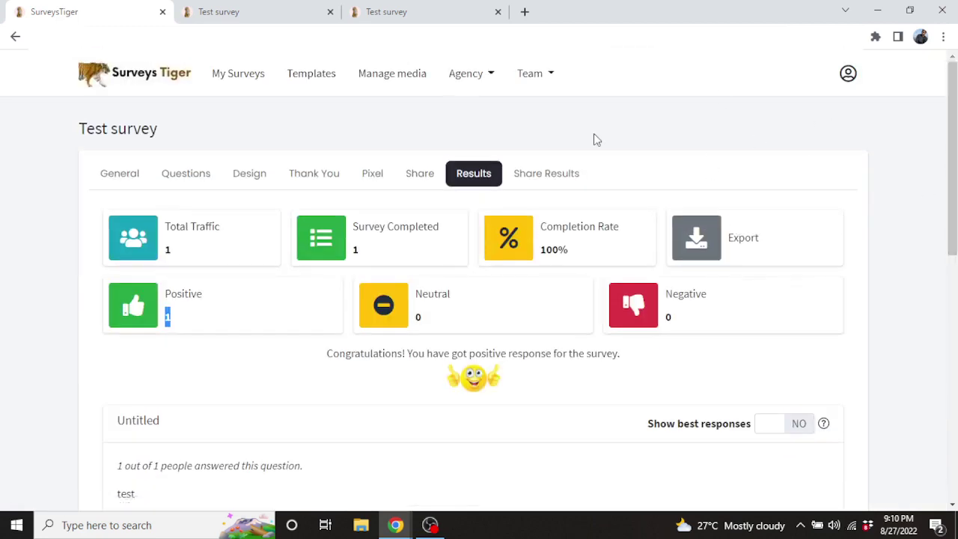
click(247, 127)
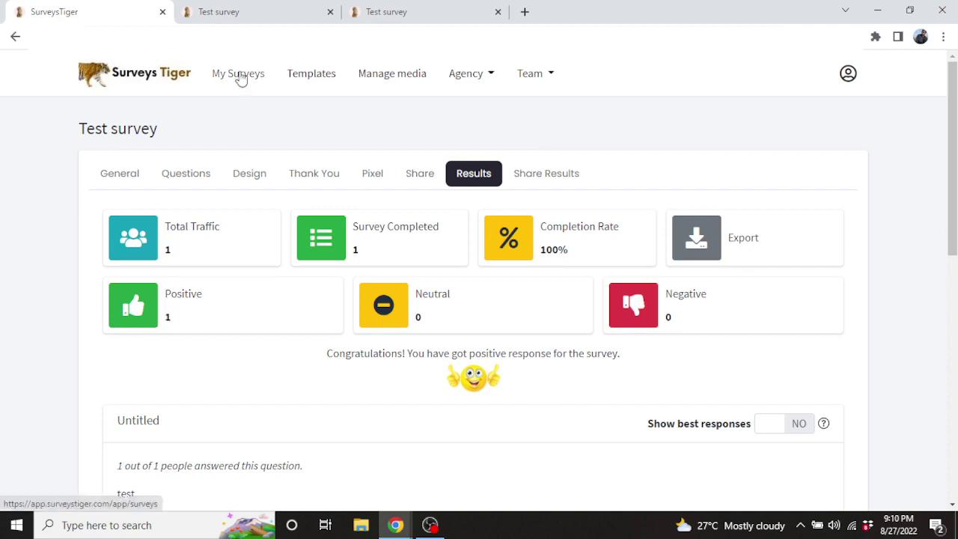